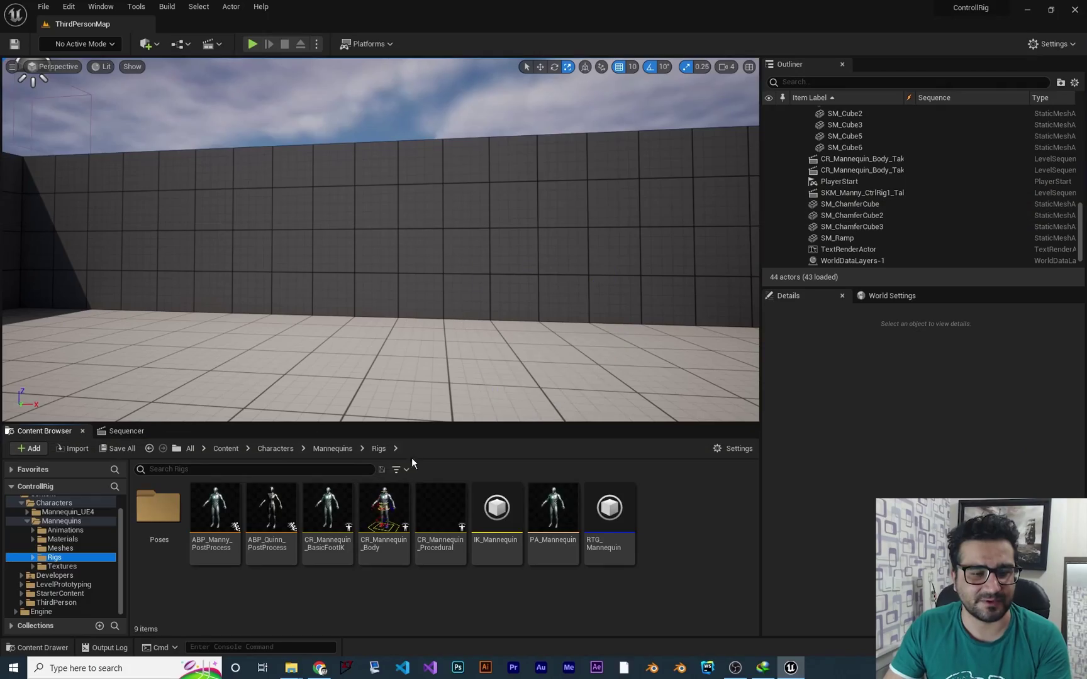
Step: Place the CR_Mannequin_Body control rig from the Rigs folder on the level floor
left_click_drag(383, 520, 396, 394)
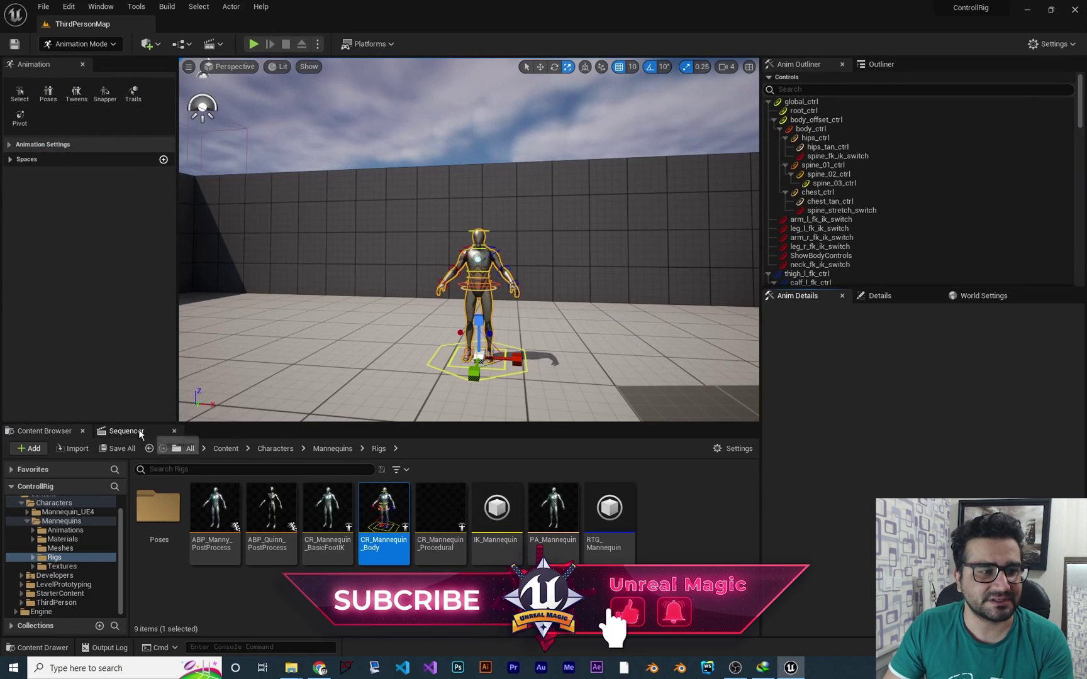
mouse_move(563, 289)
right_mouse_down()
mouse_move(559, 306)
mouse_move(558, 291)
right_mouse_up()
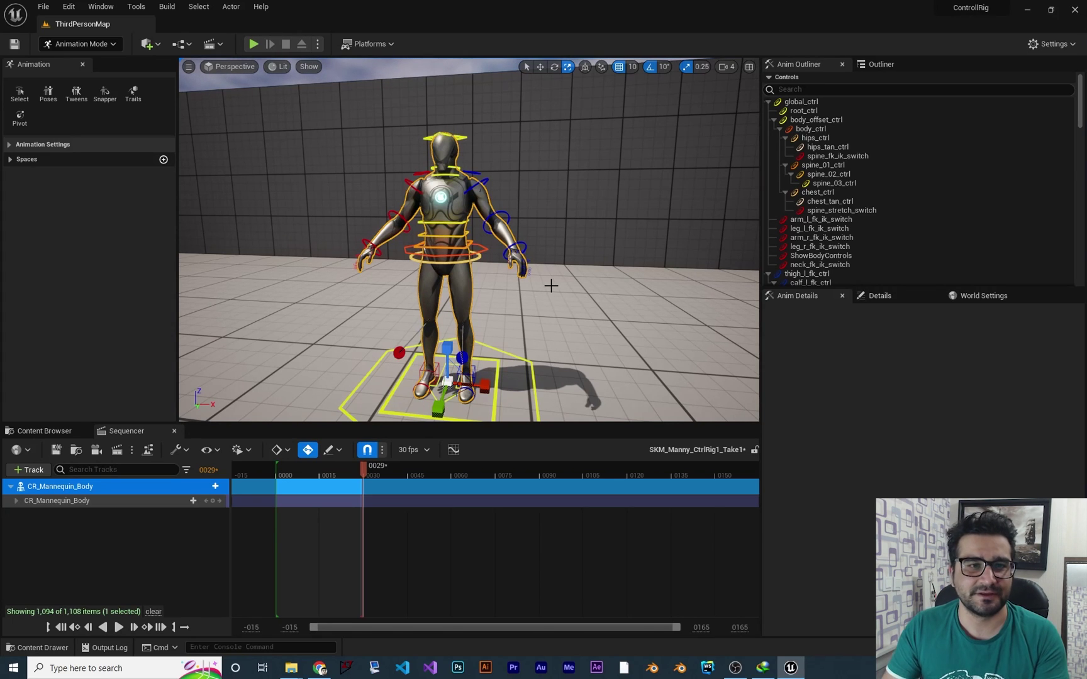
middle_click_drag(471, 156, 454, 172)
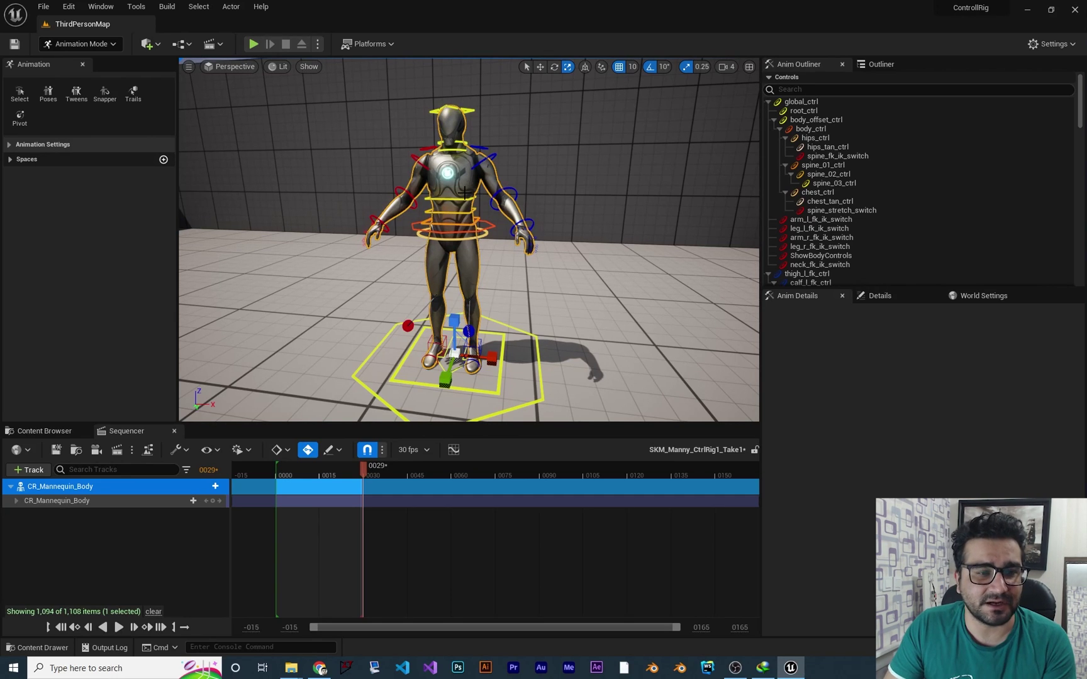
Step: Try rotating the head_ctrl control of the placed mannequin rig
left_click(465, 110)
key("e")
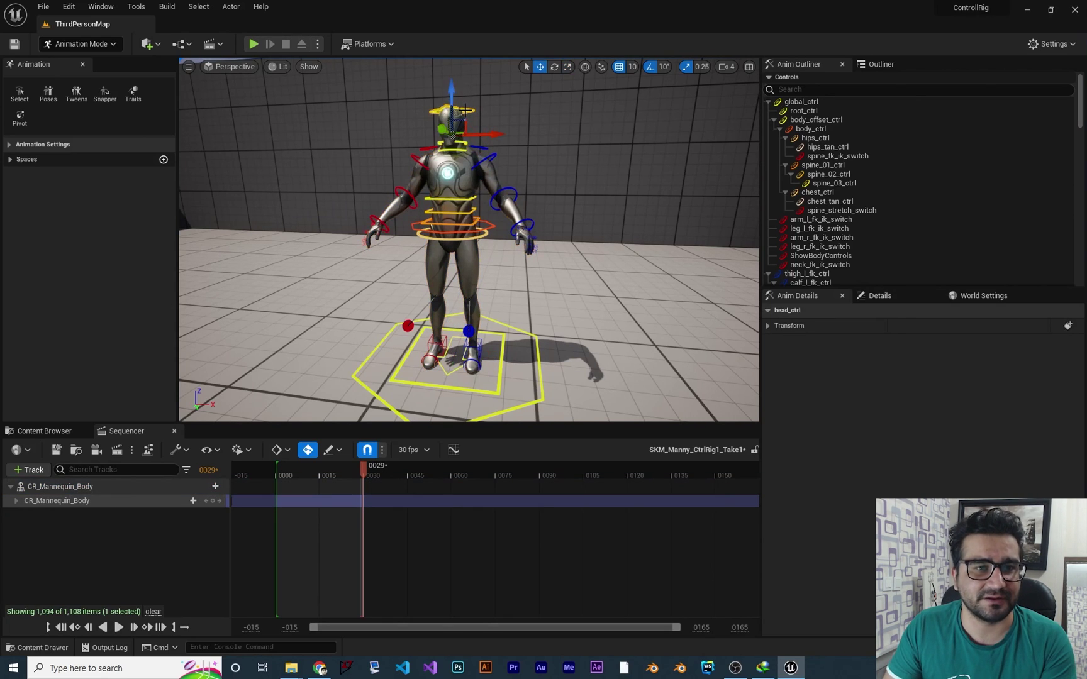
left_click_drag(464, 110, 495, 195)
left_click(495, 194)
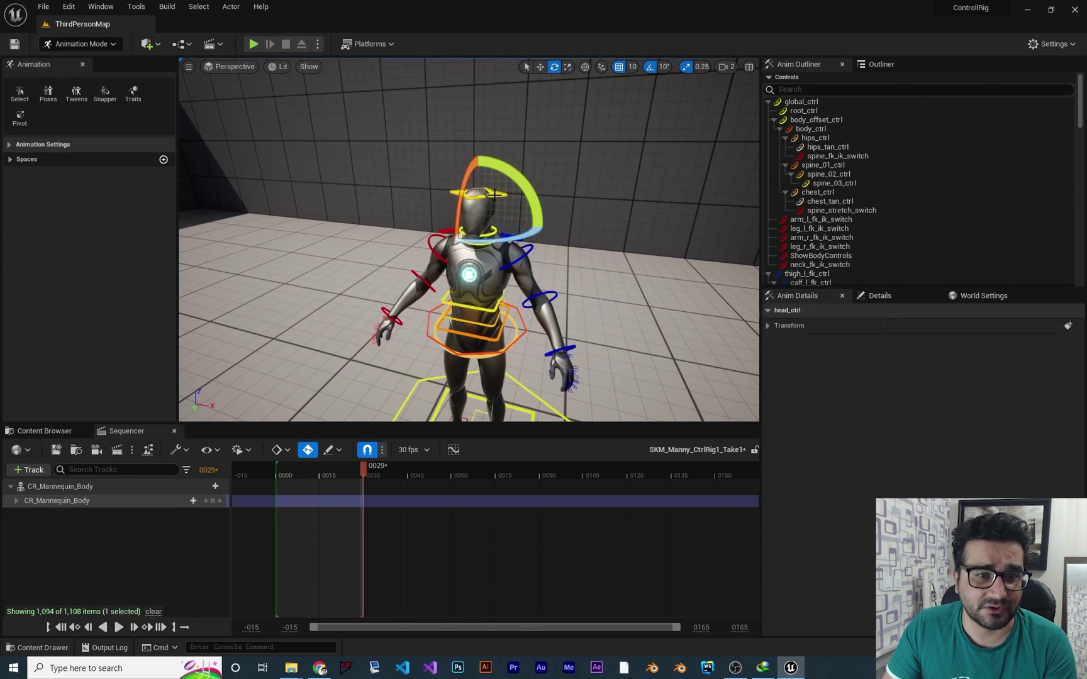
left_click_drag(532, 230, 545, 226)
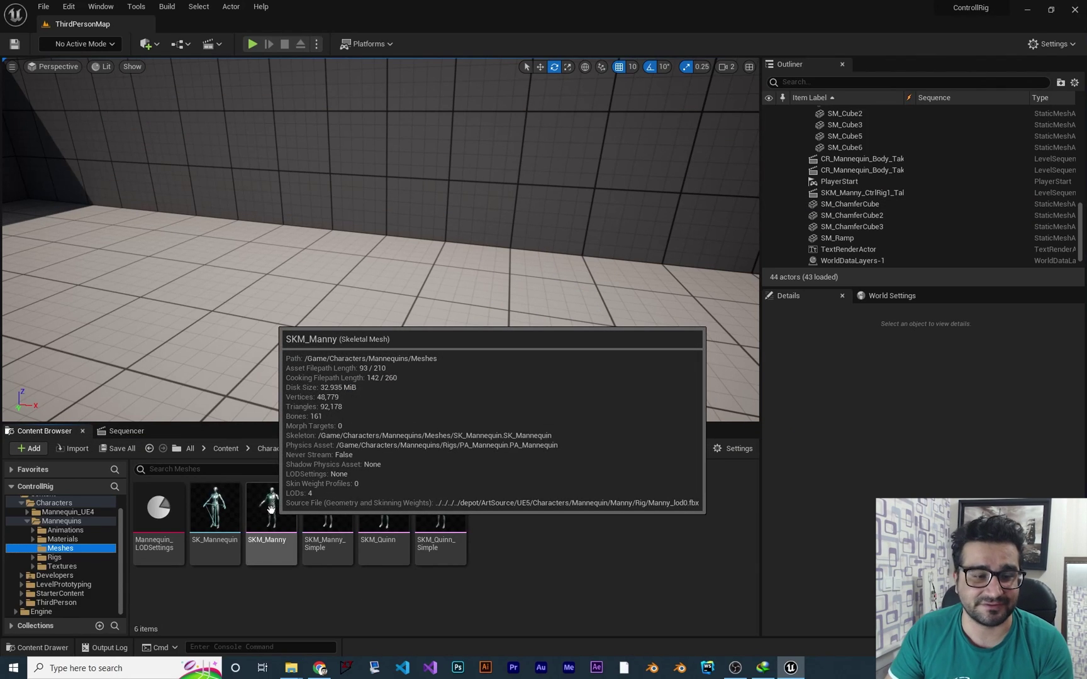
Step: Create a control rig named SKM_Manny_CtrlRig from the SKM_Manny skeletal mesh and open it for editing
right_click(271, 509)
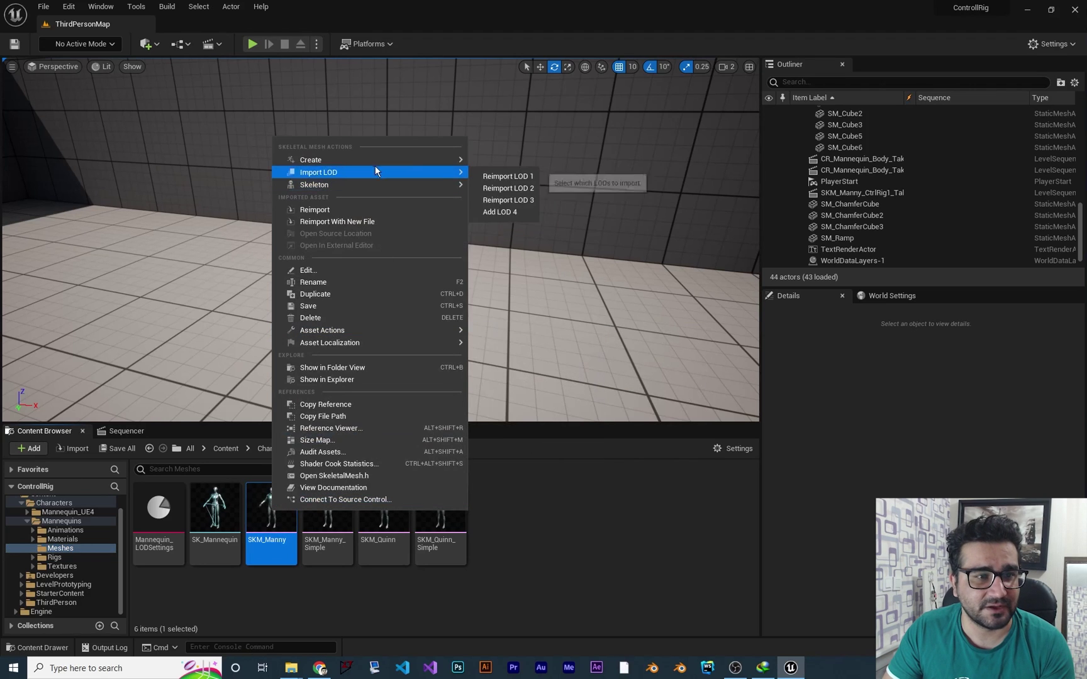
mouse_move(383, 155)
left_click(520, 325)
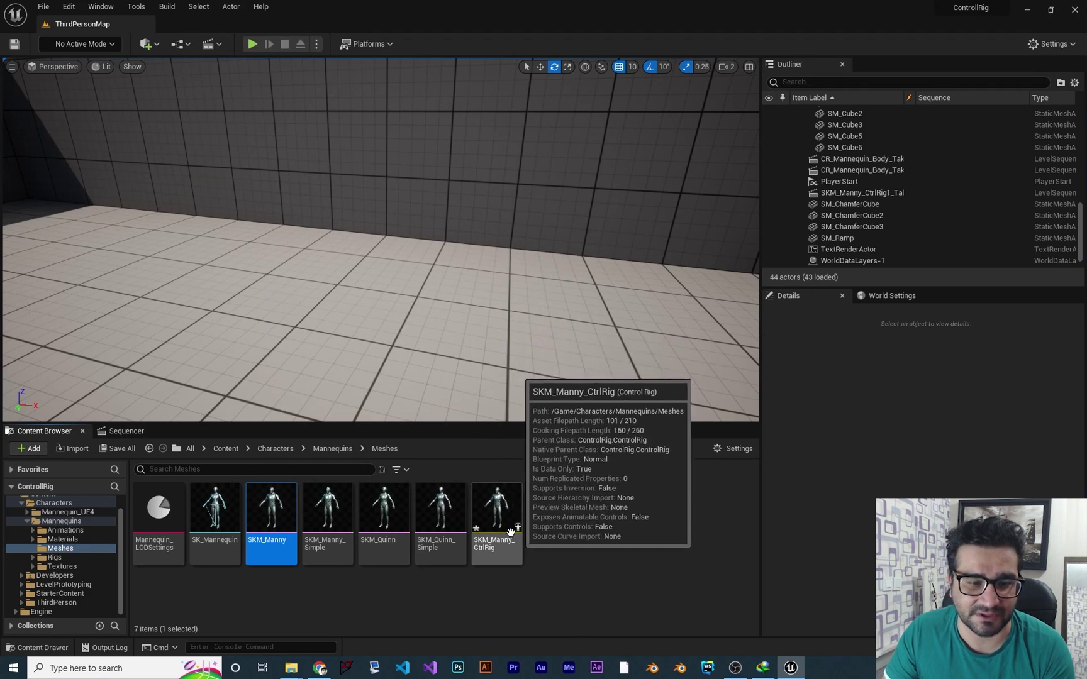
double_click(497, 507)
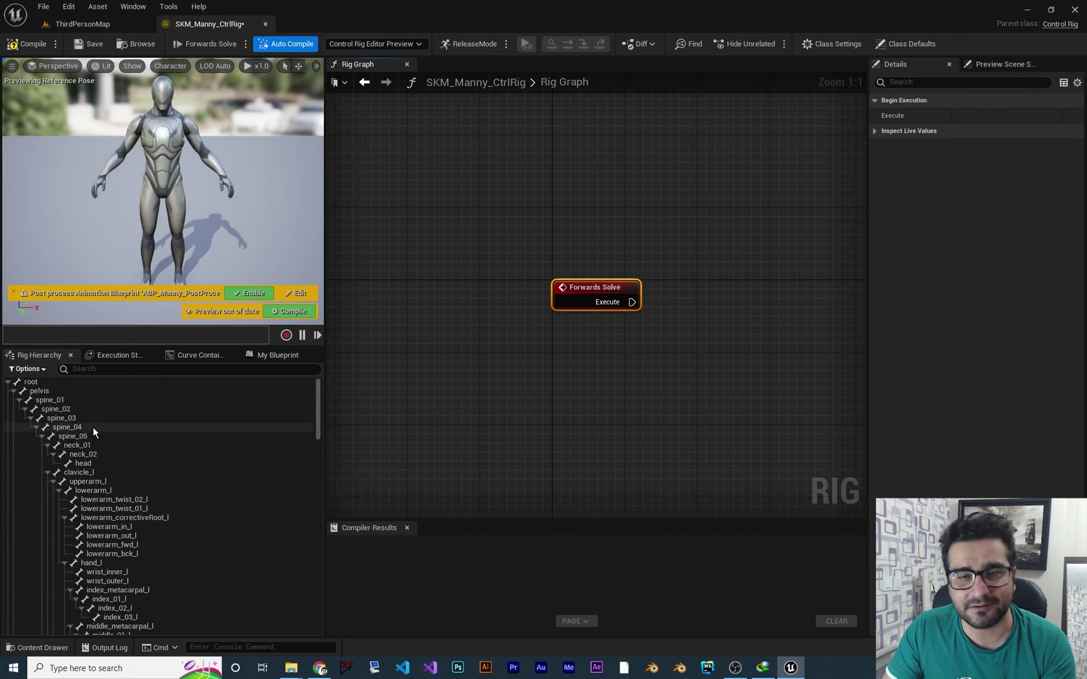
Step: Look through the rig's bone hierarchy and turn on the drawing of bones on the preview character
scroll(133, 532, "down", 5)
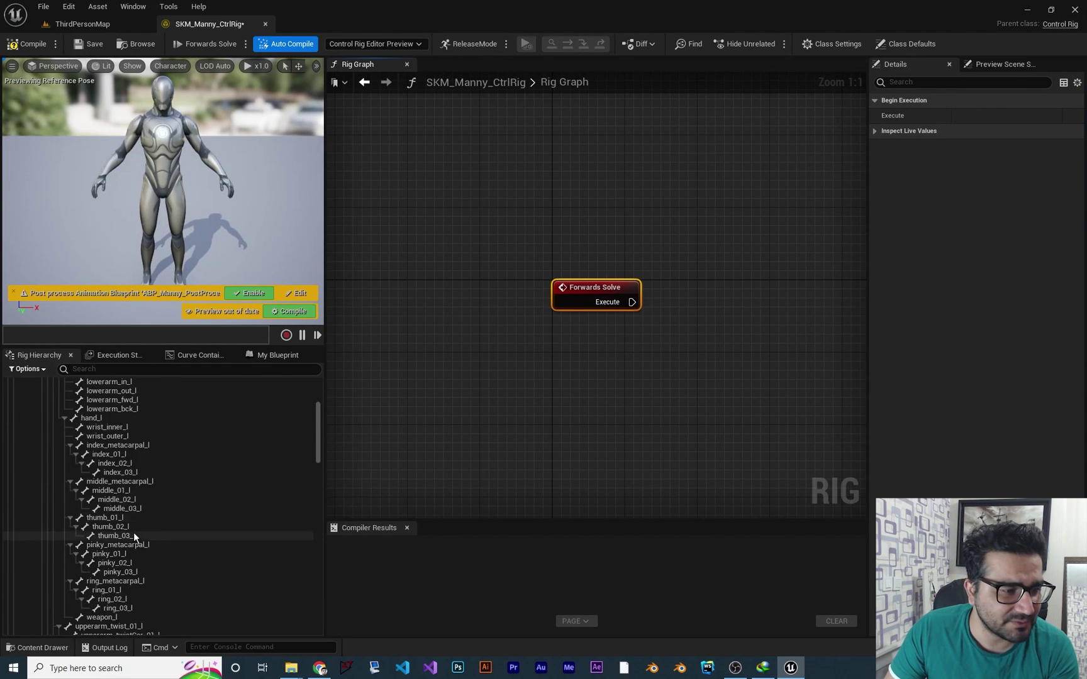
scroll(134, 537, "up", 5)
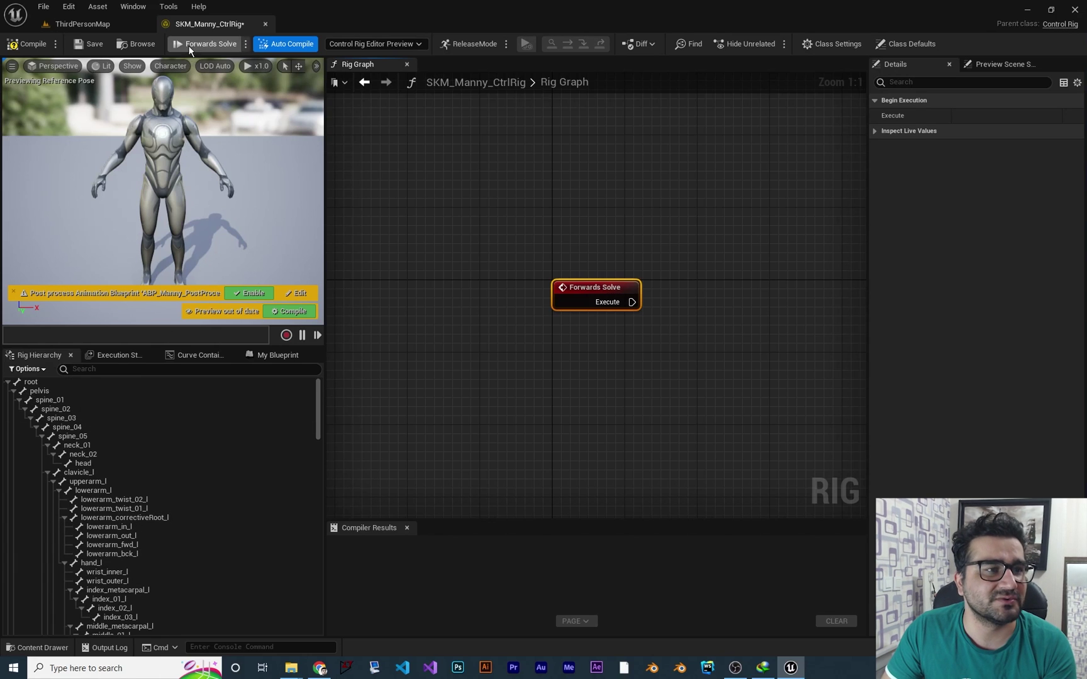
left_click(175, 66)
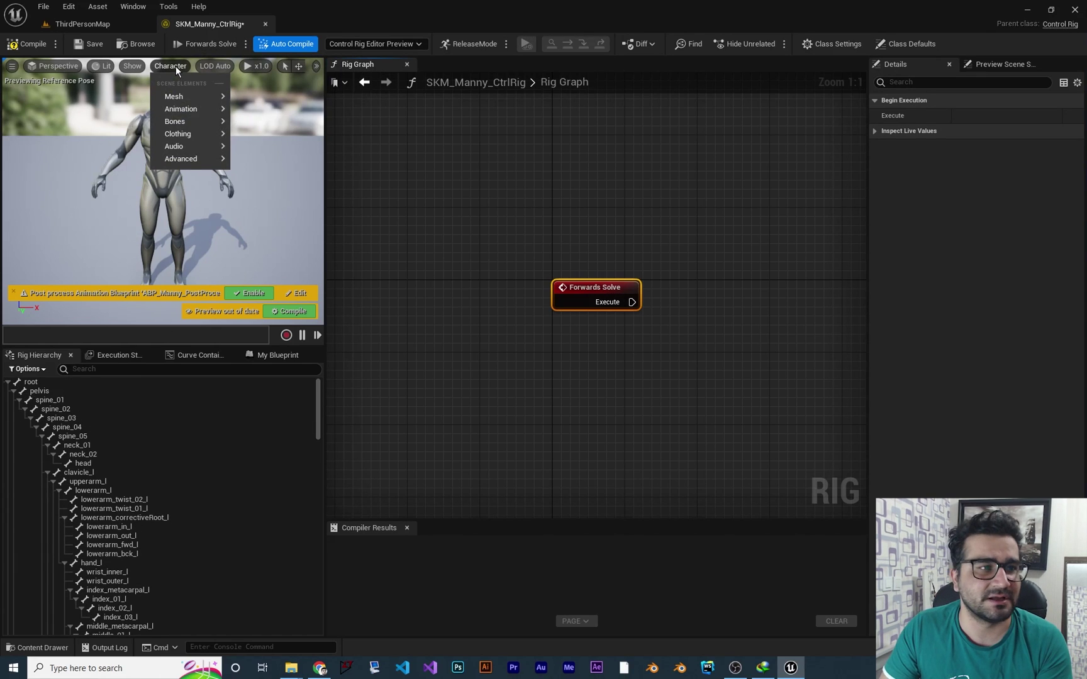
mouse_move(184, 120)
left_click(290, 191)
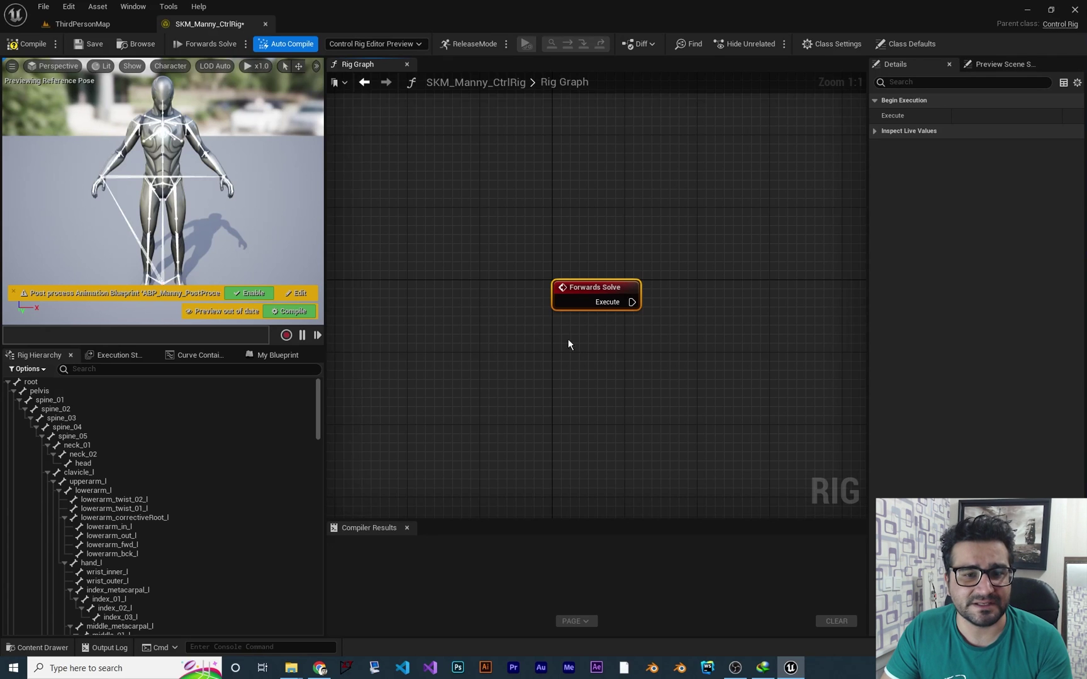
Step: Collapse the root bone in the rig hierarchy and add a new control at the top level
right_click_drag(568, 345, 534, 332)
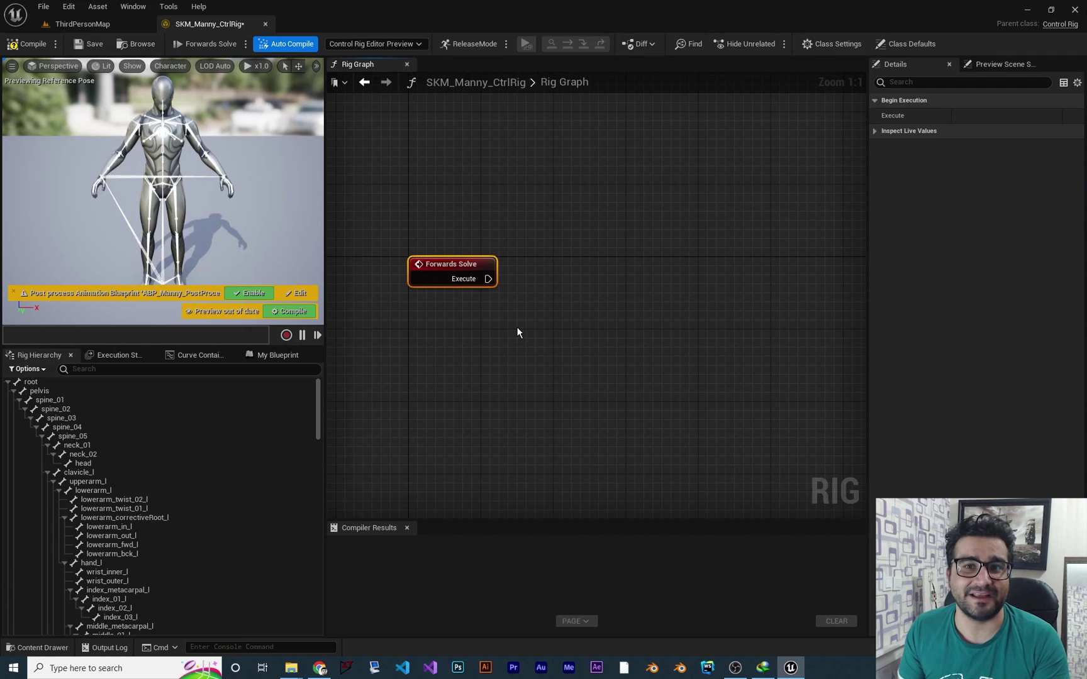
left_click(7, 382)
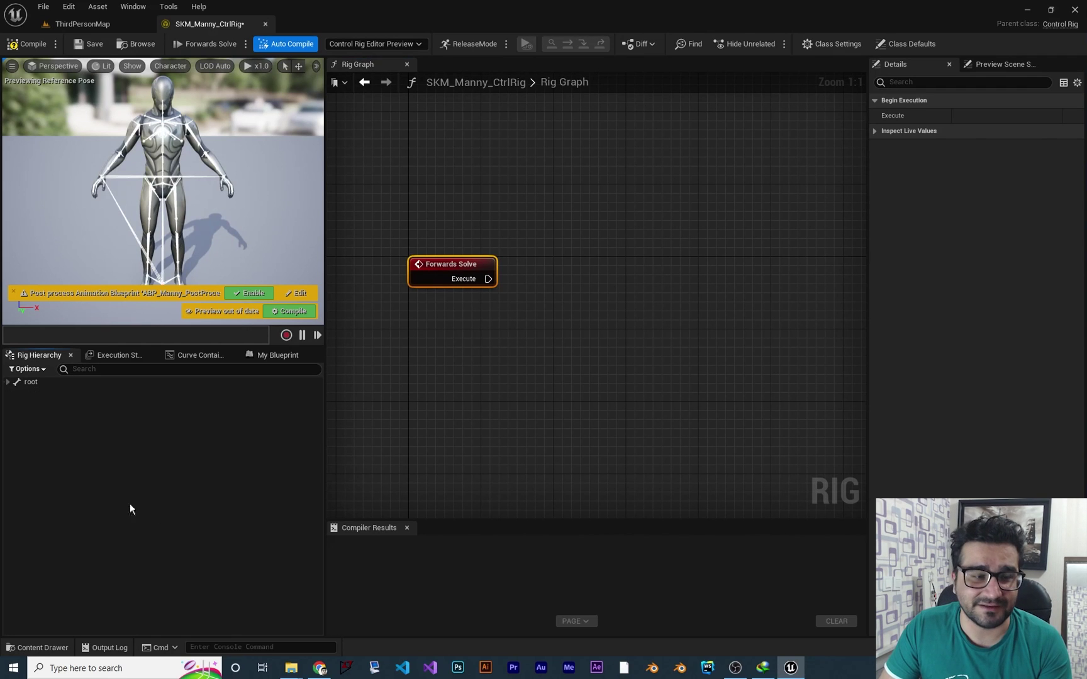
right_click(77, 473)
mouse_move(118, 232)
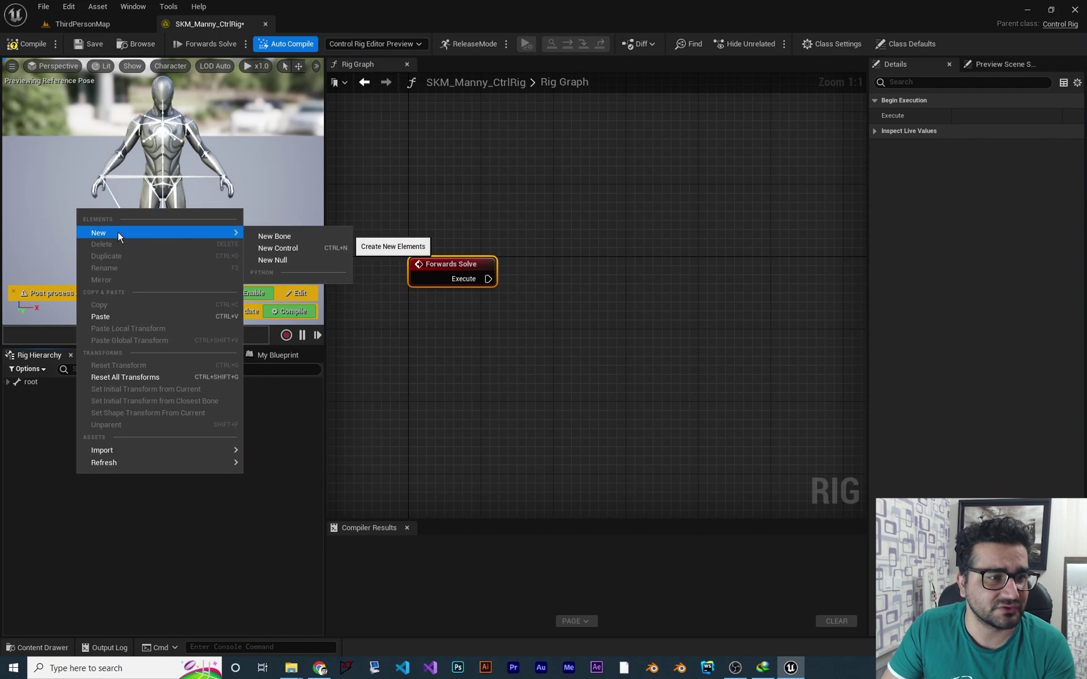
left_click(290, 249)
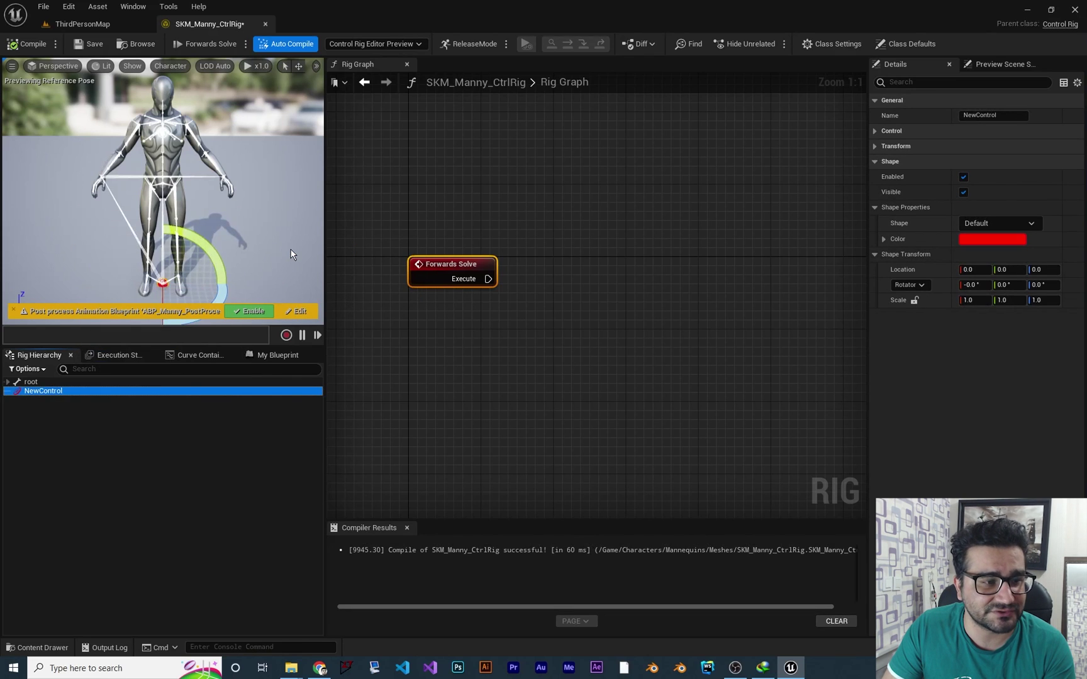
left_click(80, 441)
left_click(71, 391)
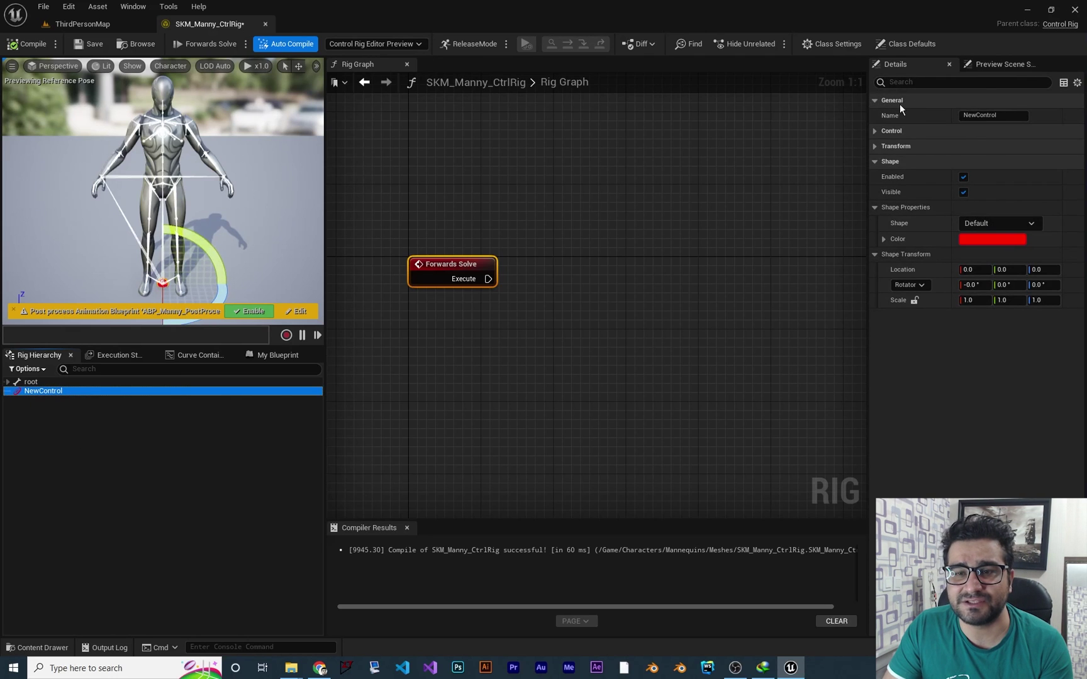
Step: Rename the new control as root_ctrl
left_click(1006, 115)
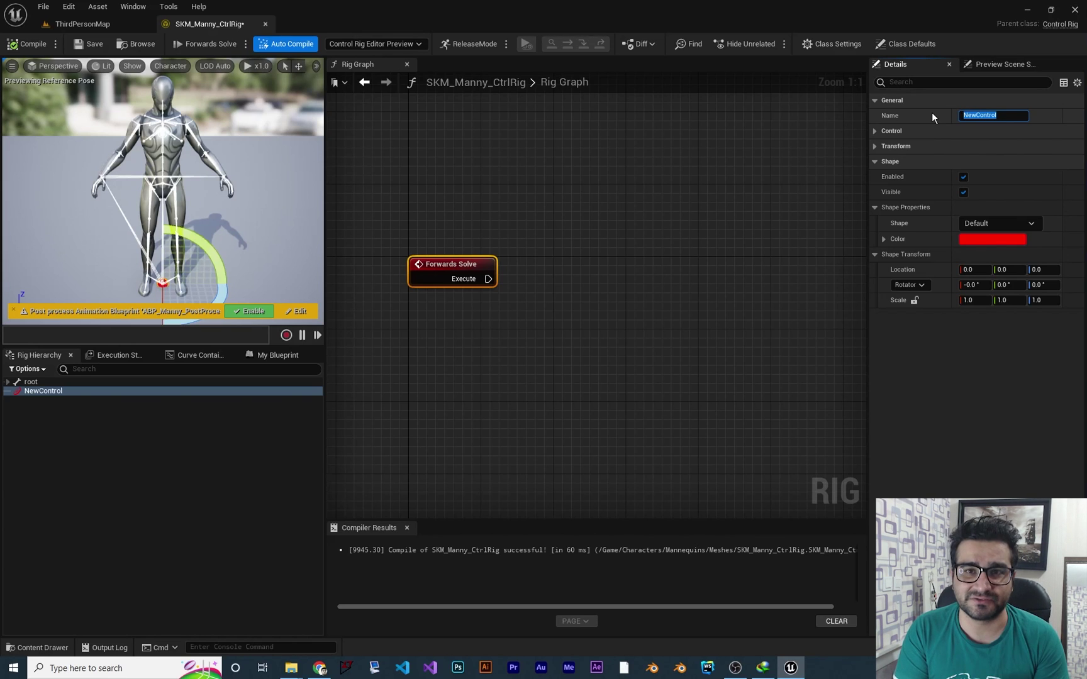
type("root_")
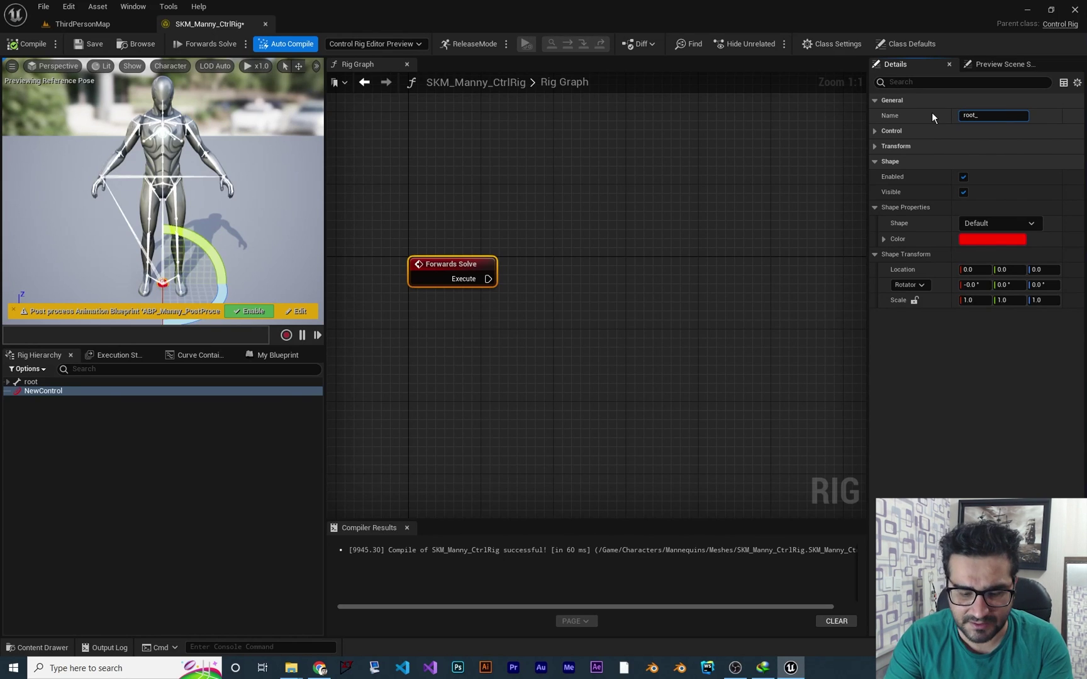
type("ctrl")
key("Return")
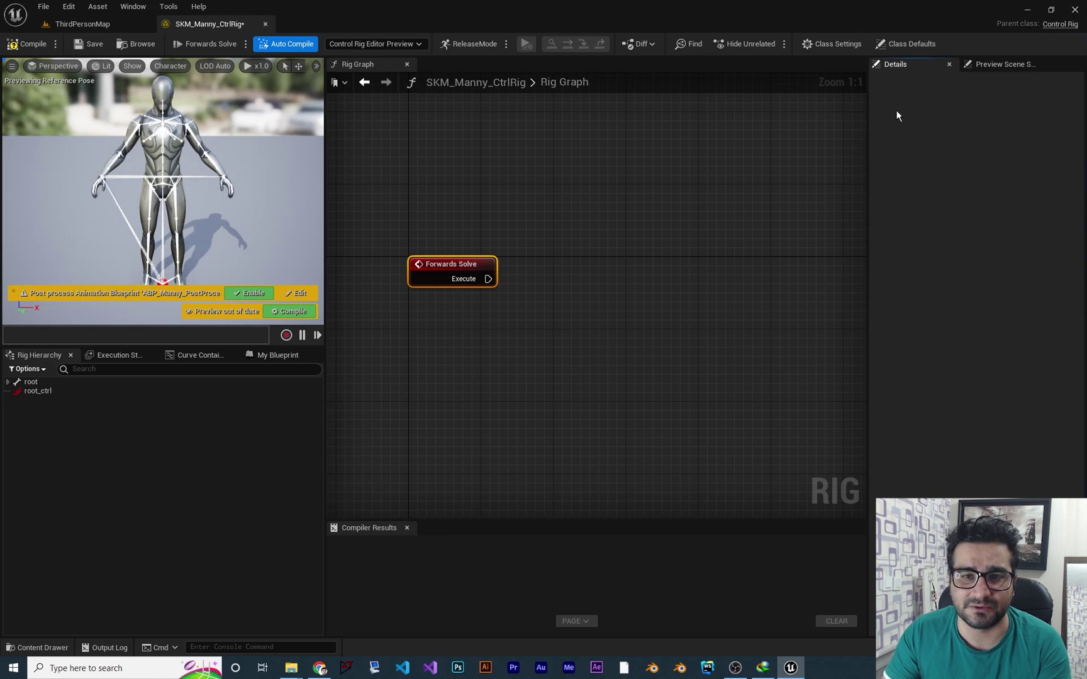
Step: Try moving root_ctrl sideways away from the character's feet, and recompile the rig to reset its position
left_click(54, 389)
scroll(163, 188, "up", 2)
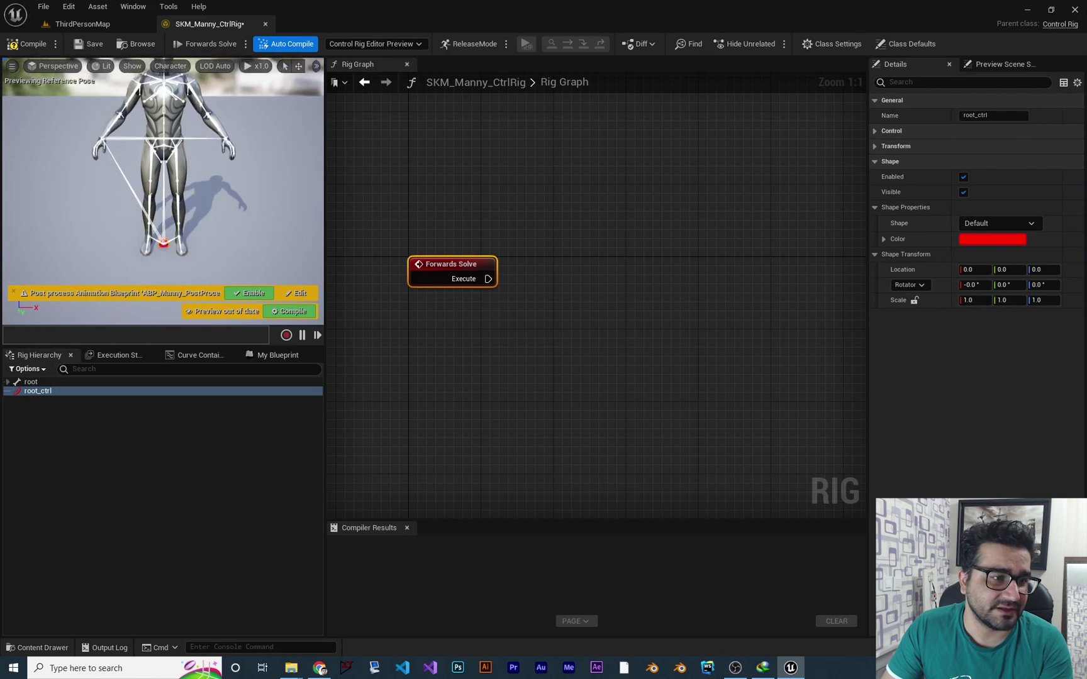
key("f")
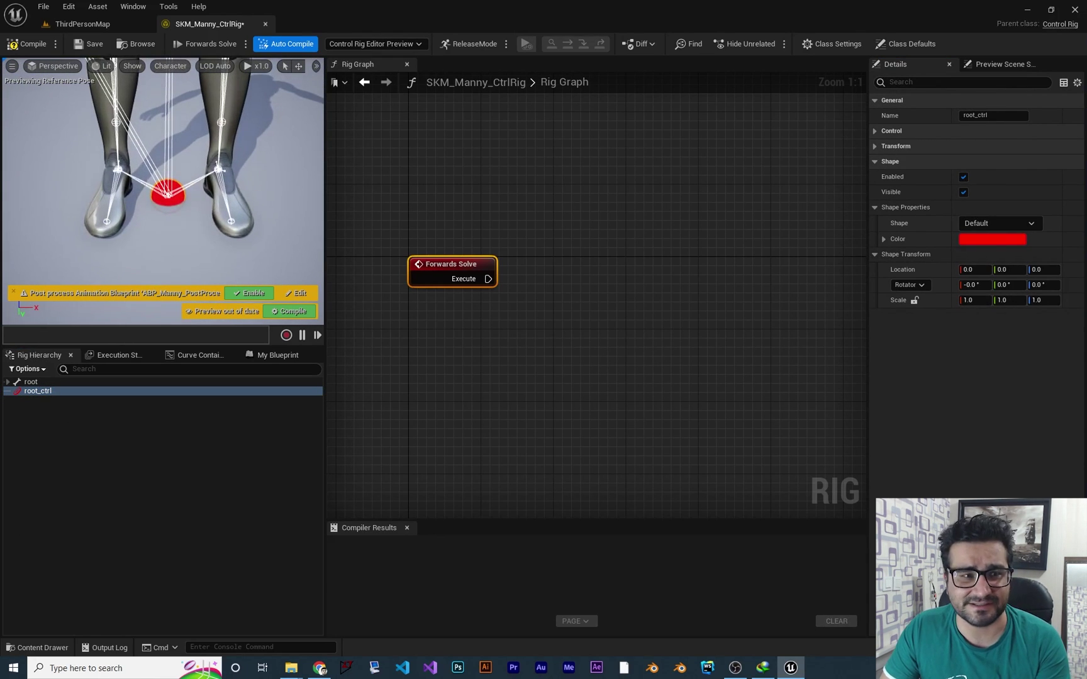
scroll(163, 188, "down", 4)
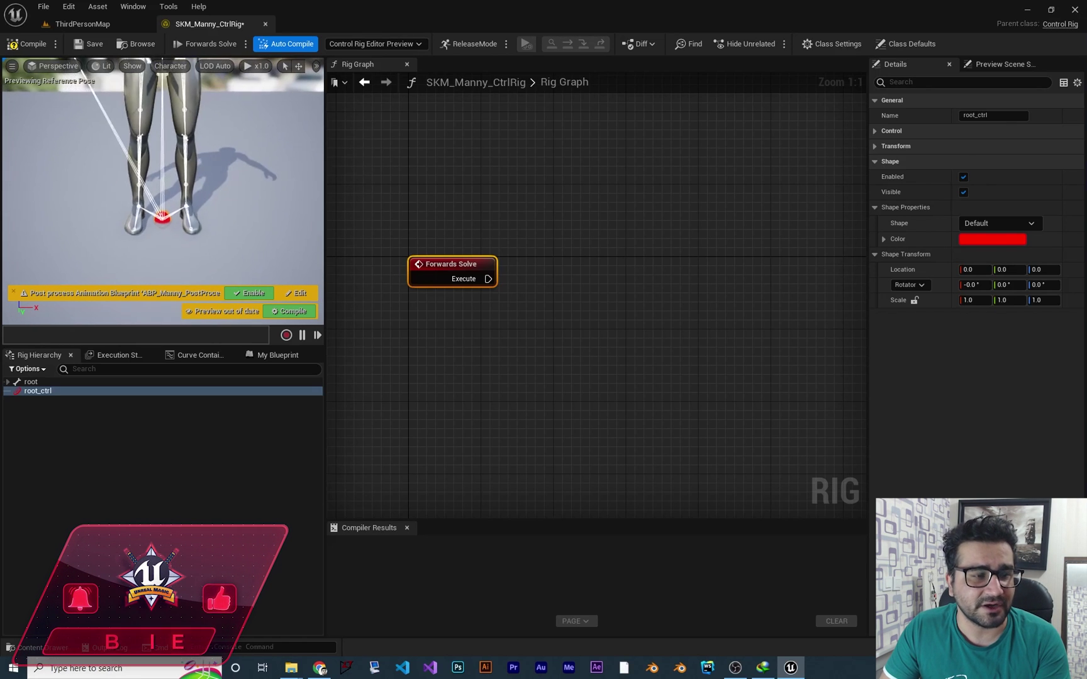
scroll(163, 189, "up", 2)
key("e")
key("w")
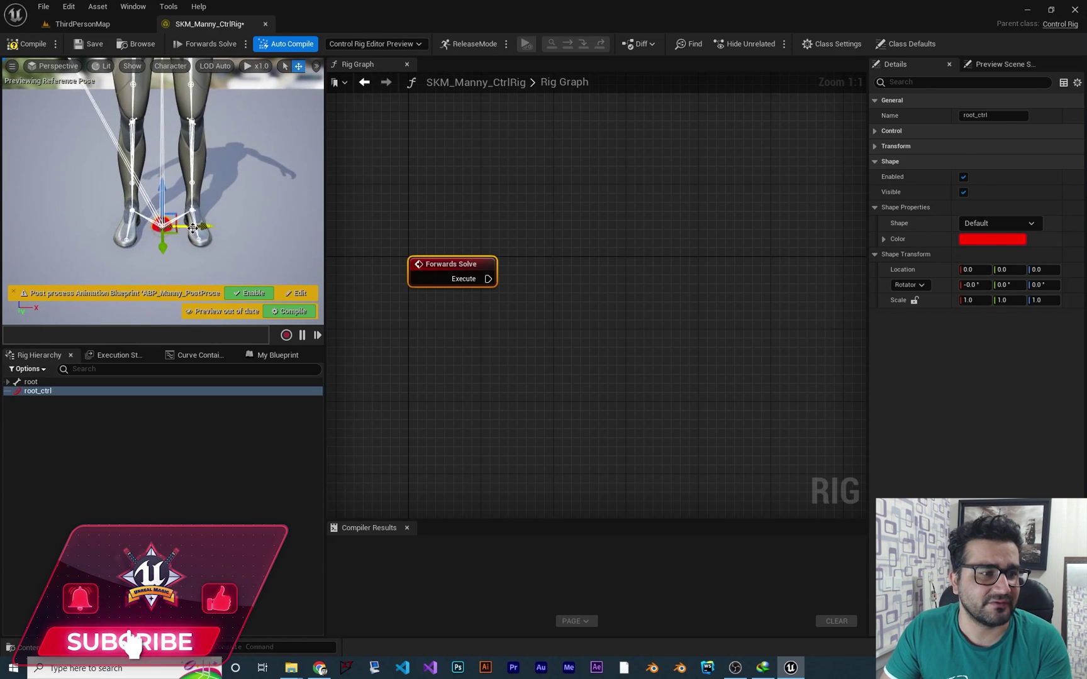
mouse_move(193, 228)
left_mouse_down()
mouse_move(267, 226)
mouse_move(104, 225)
mouse_move(232, 222)
mouse_move(108, 221)
mouse_move(179, 218)
left_mouse_up()
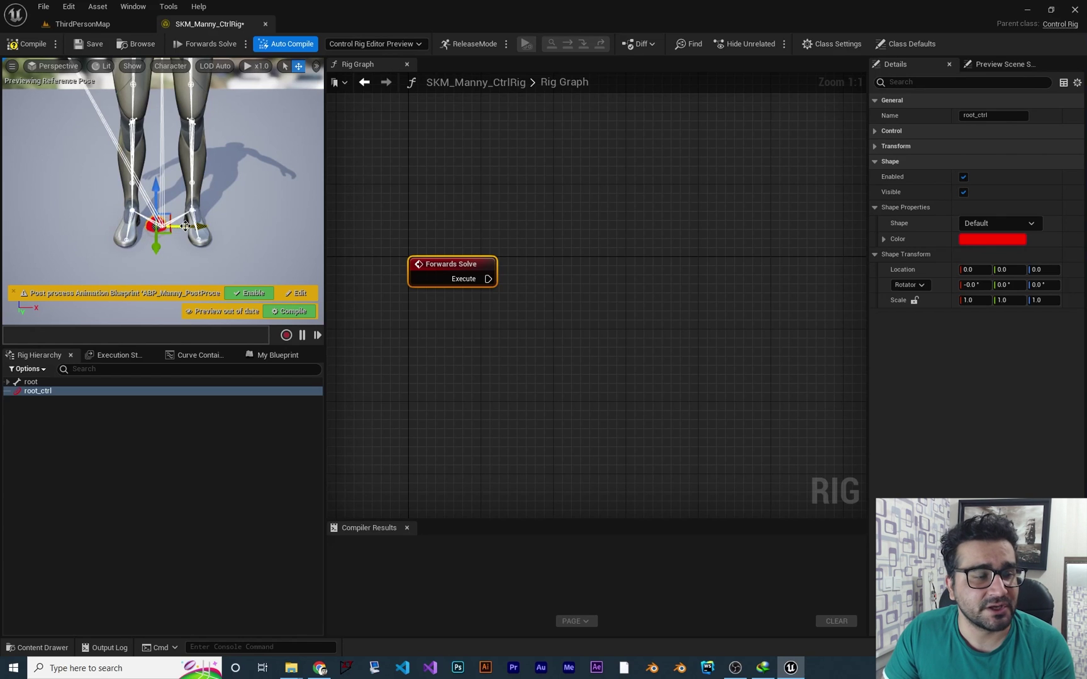
left_click_drag(183, 226, 68, 224)
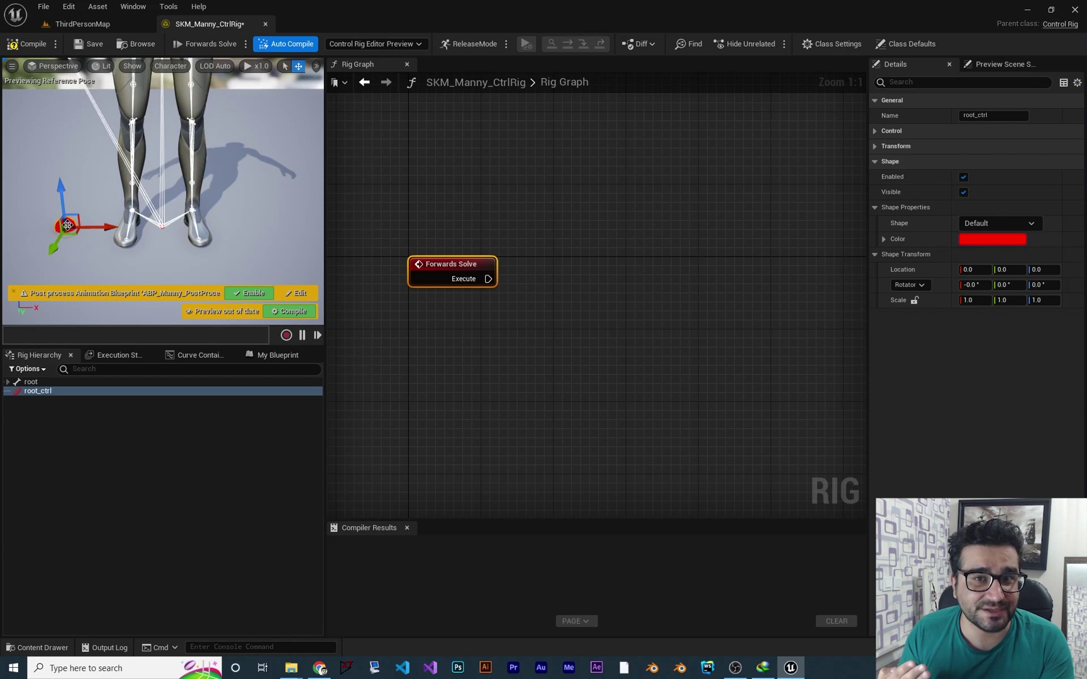
left_click(26, 43)
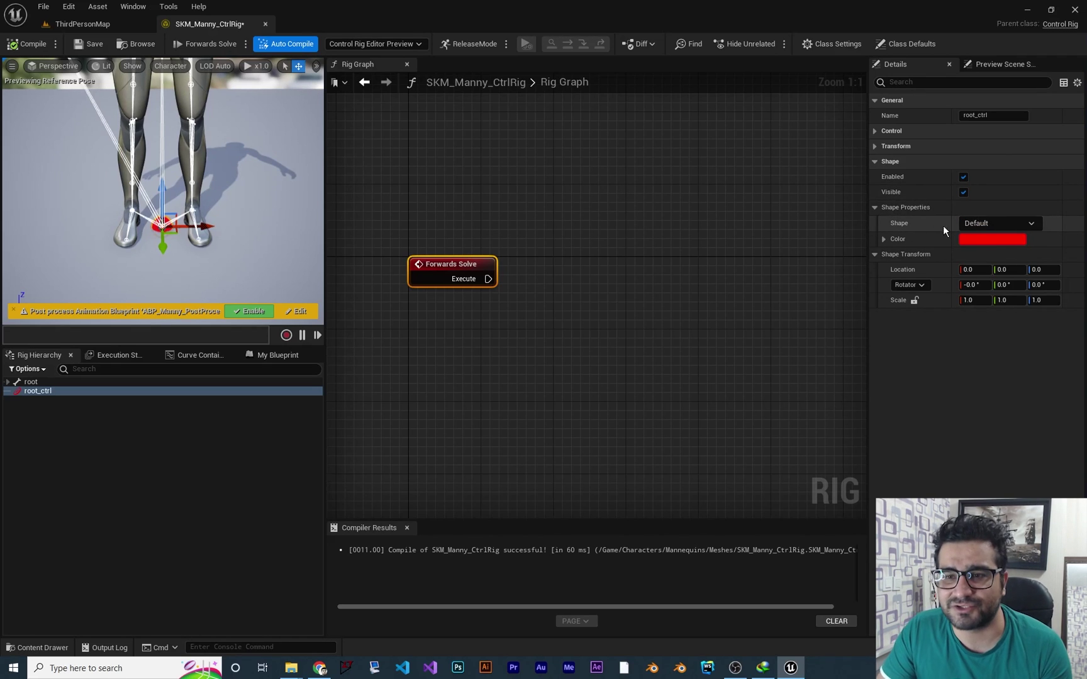
Step: Set the root_ctrl shape to Arrow4_Thick and lock the proportions of its shape scale
left_click(982, 227)
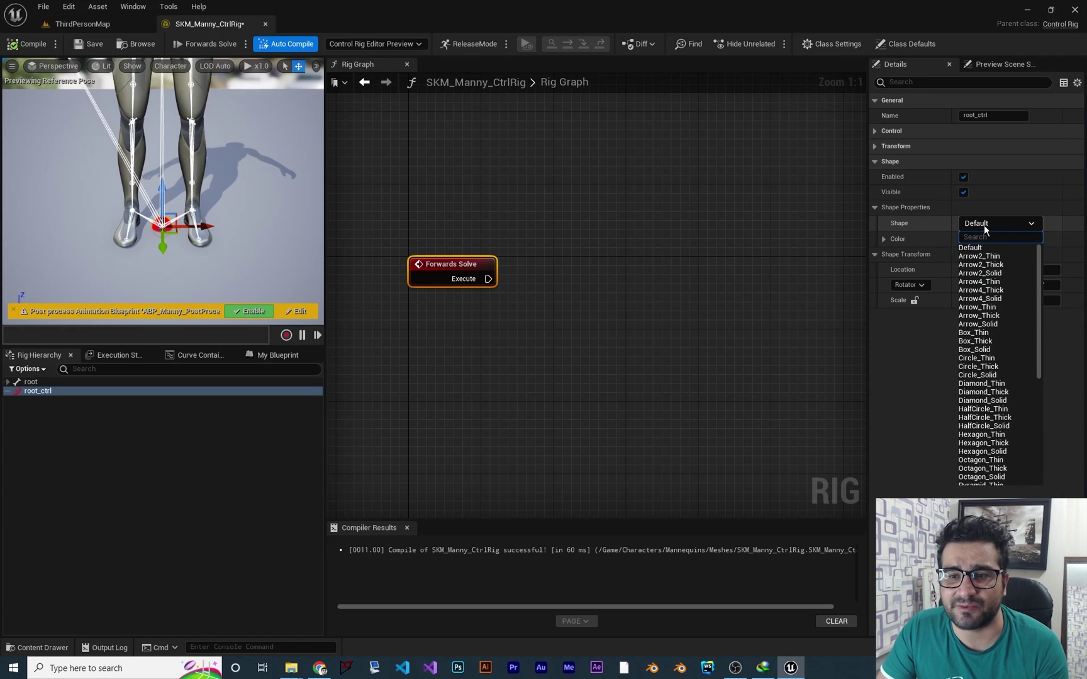
key("Escape")
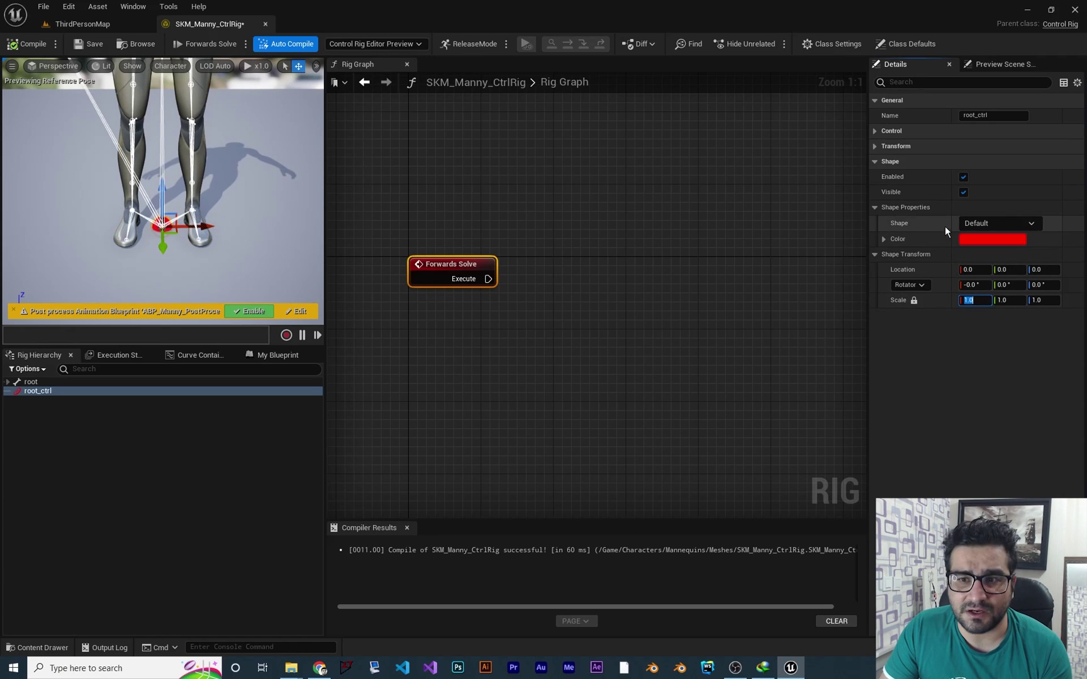
left_click(980, 223)
left_click(981, 290)
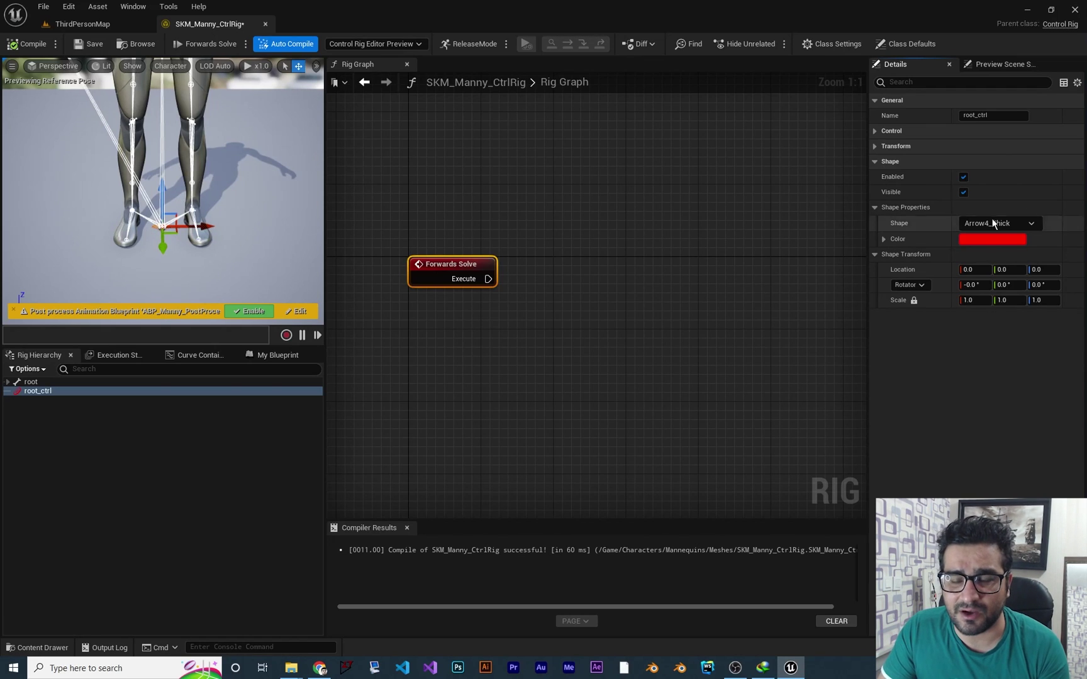
Step: Set the uniform scale of the root_ctrl shape to 8 and test moving the control slightly sideways
left_click(972, 300)
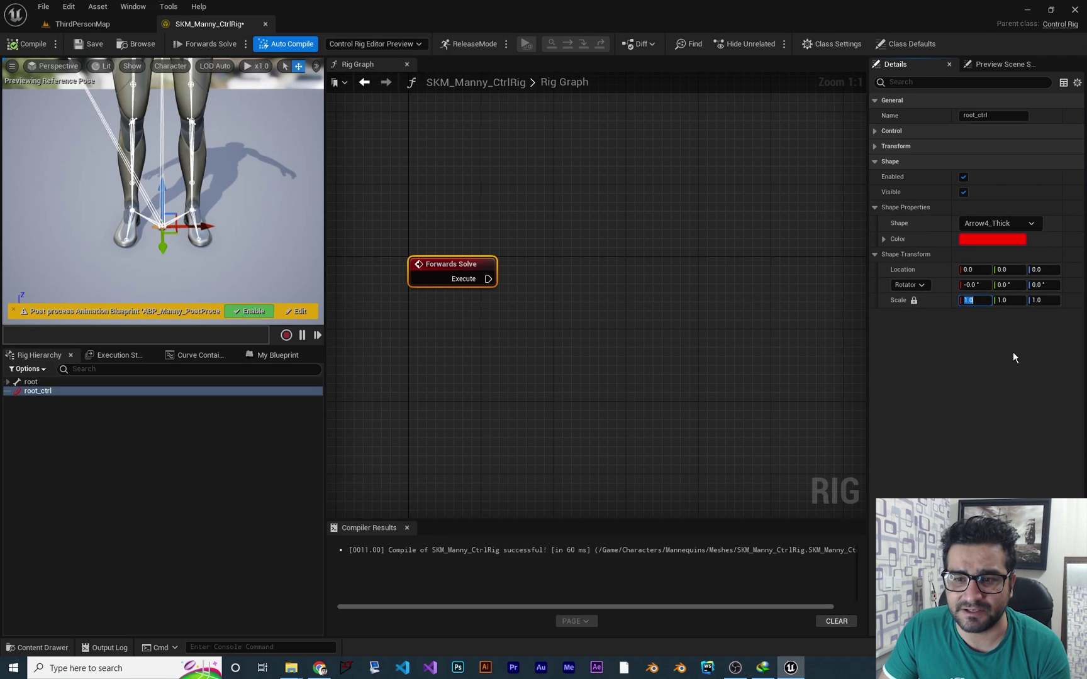
type("5")
key("Return")
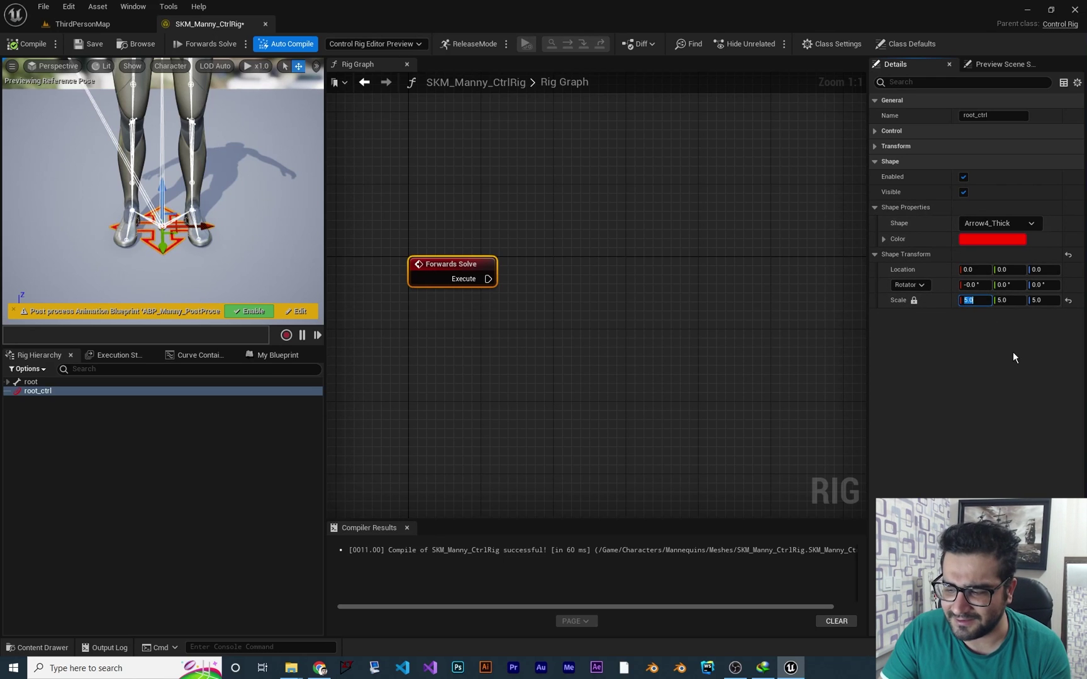
type("8")
key("Return")
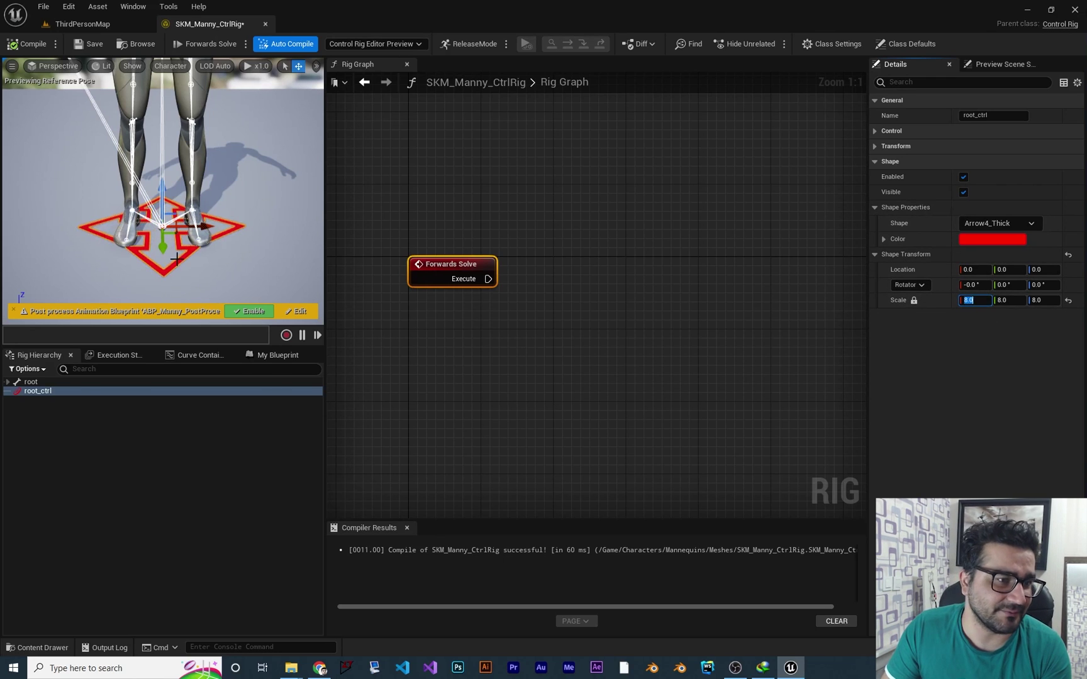
mouse_move(188, 228)
left_mouse_down()
mouse_move(277, 239)
mouse_move(197, 241)
left_mouse_up()
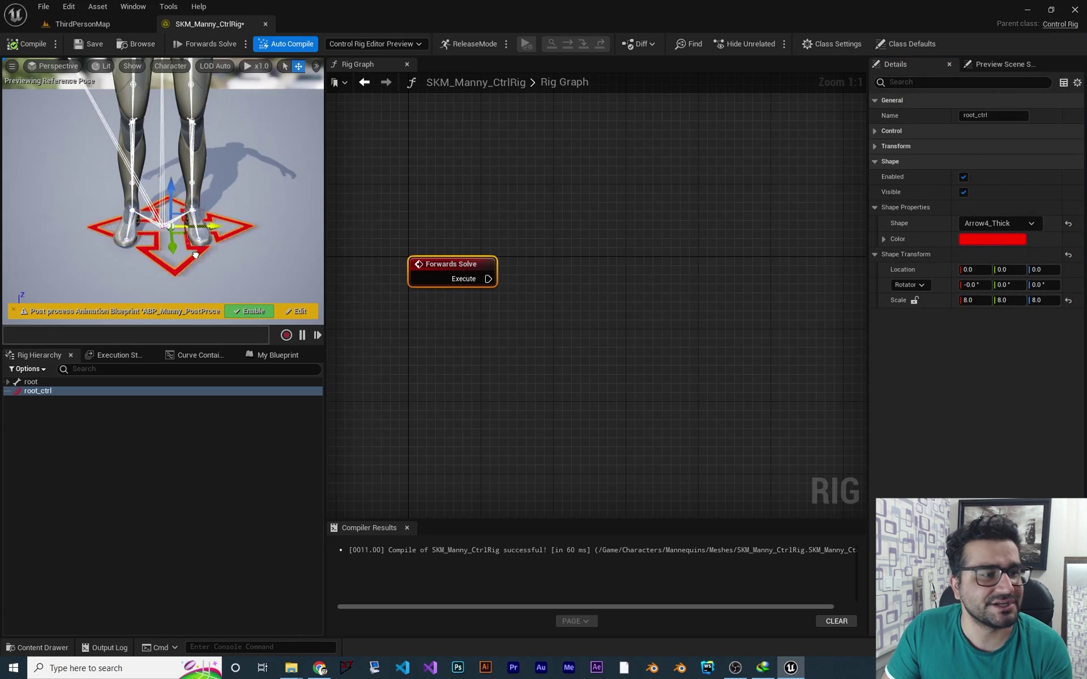
Step: Recompile the rig to reset root_ctrl to its original position
left_click(28, 45)
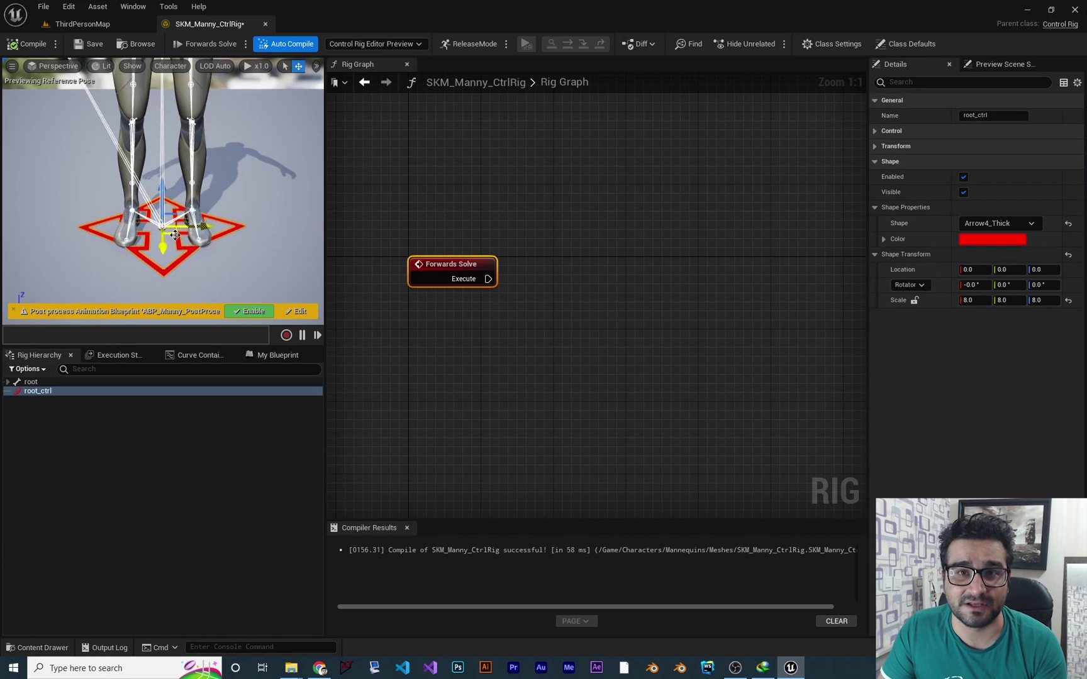
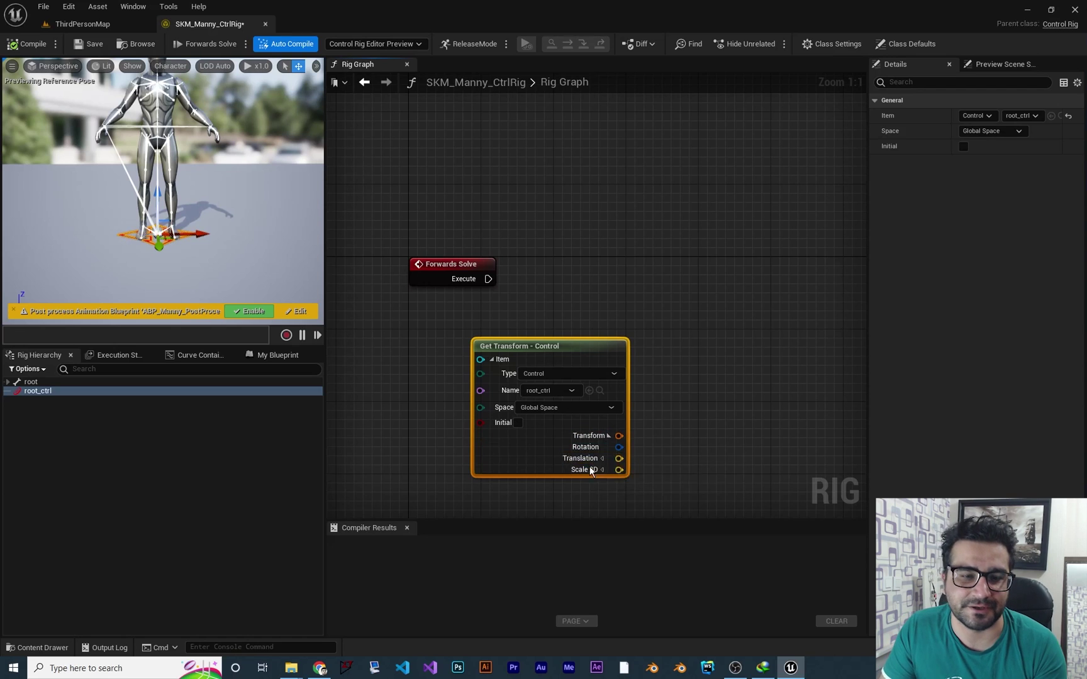
Step: Add a Set Transform node for the root bone to the Rig Graph and place it right of the existing nodes
right_click_drag(667, 407, 637, 373)
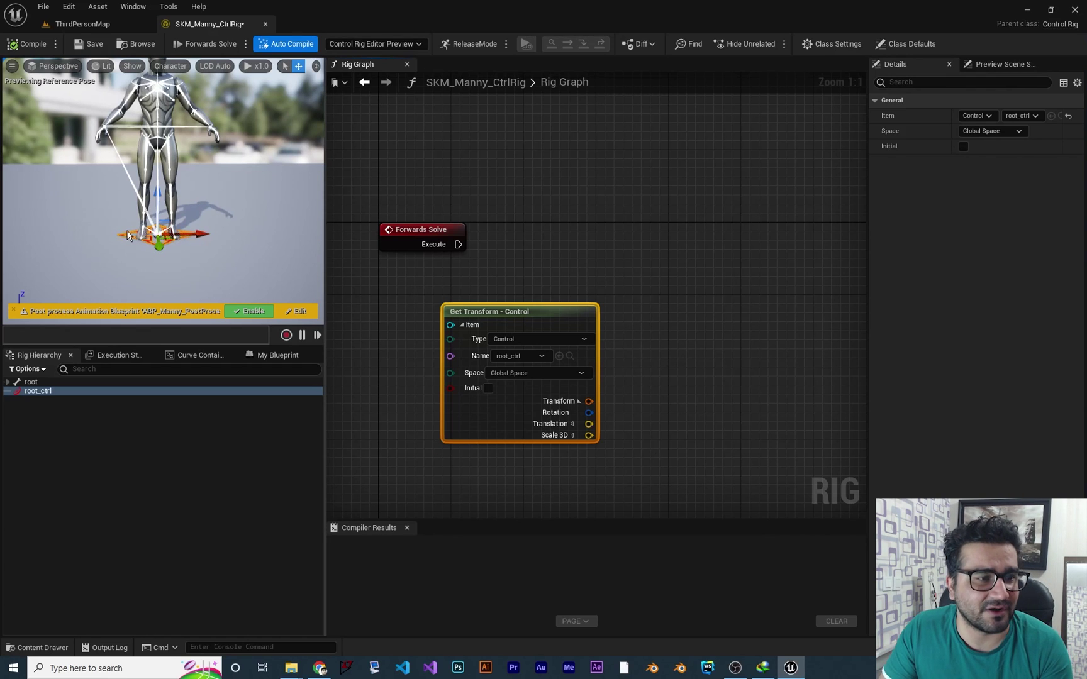
left_click(30, 381)
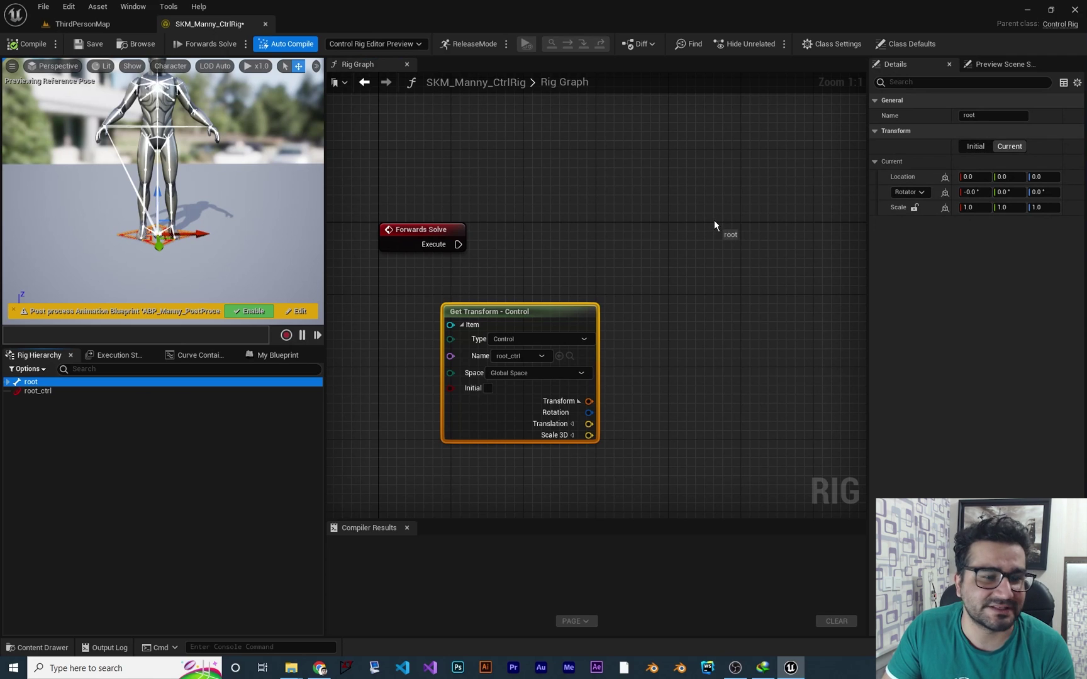
left_click_drag(715, 224, 715, 224)
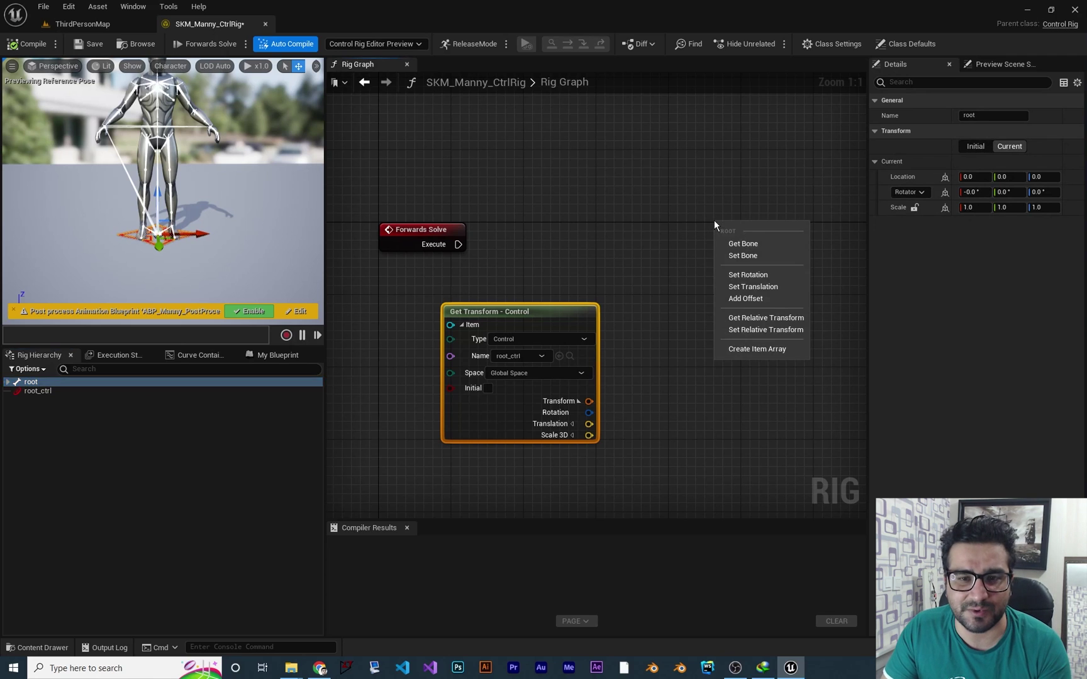
left_click(743, 256)
left_click_drag(745, 235, 689, 182)
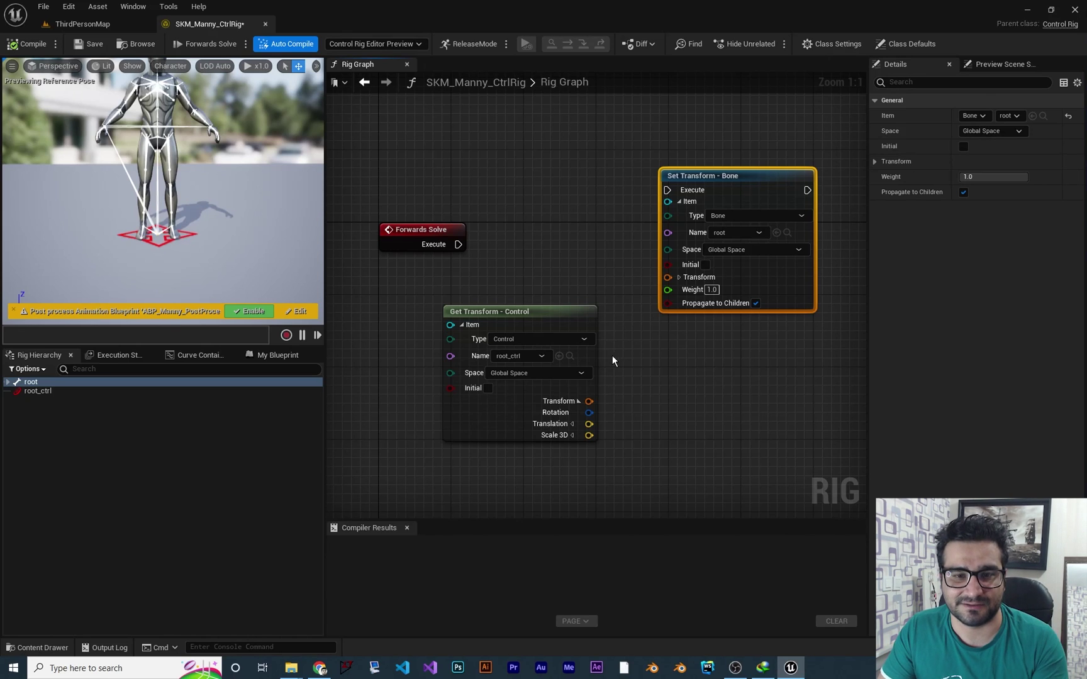
Step: Wire root_ctrl's Transform output and the Forwards Solve execution into the root bone's Set Transform node, and compile the rig
left_click(577, 402)
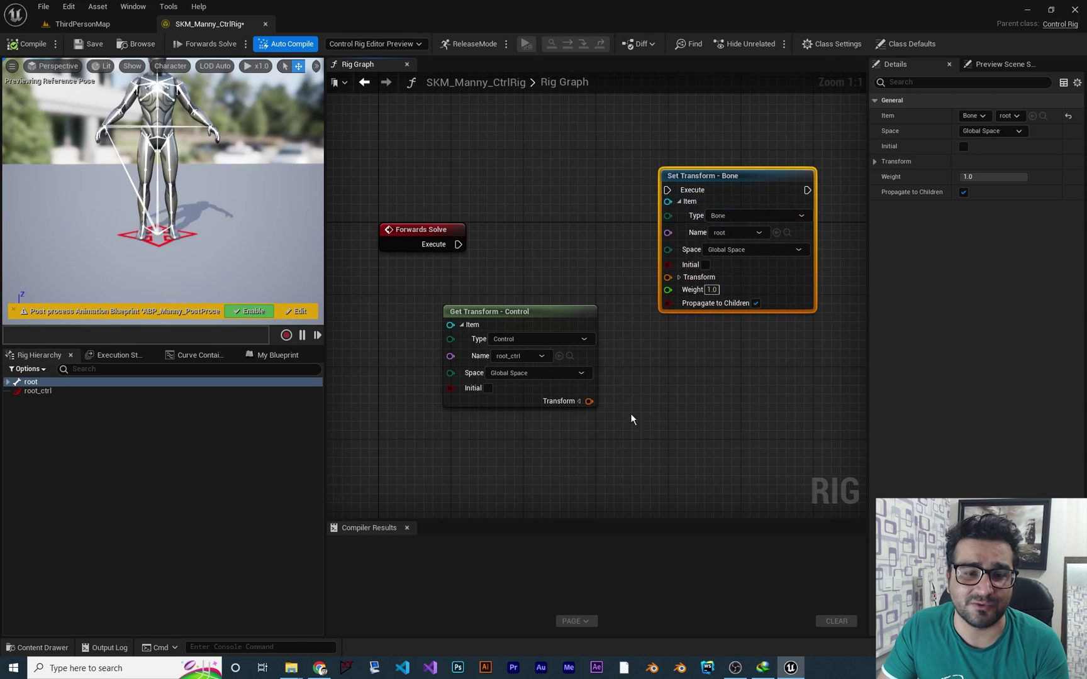
left_click_drag(589, 401, 668, 277)
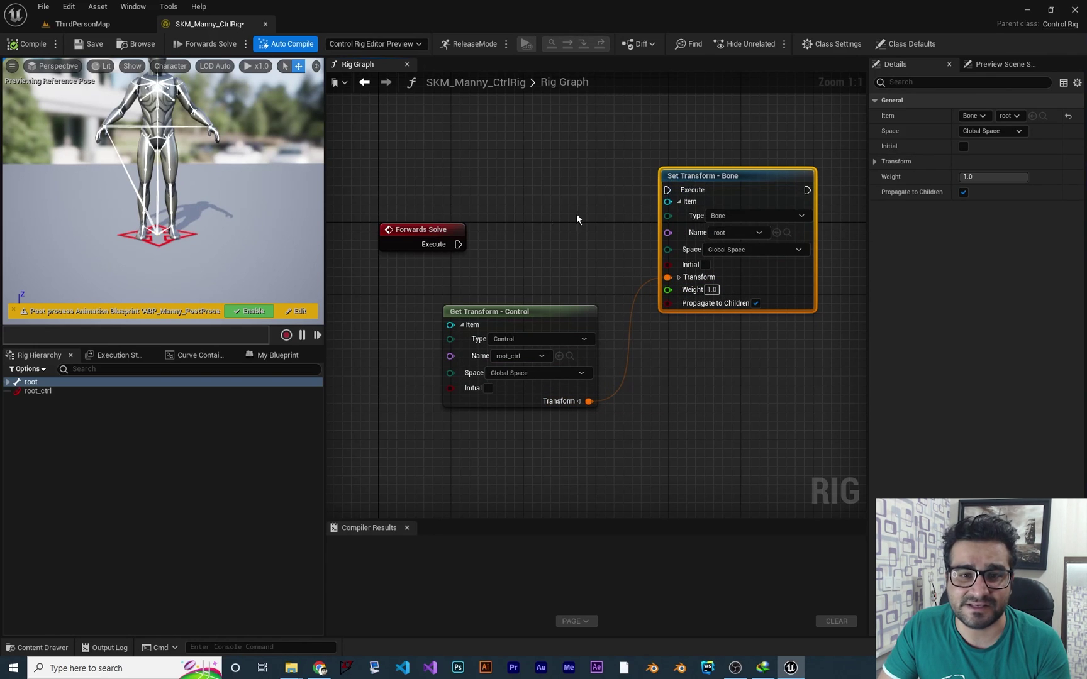
left_click_drag(457, 244, 667, 190)
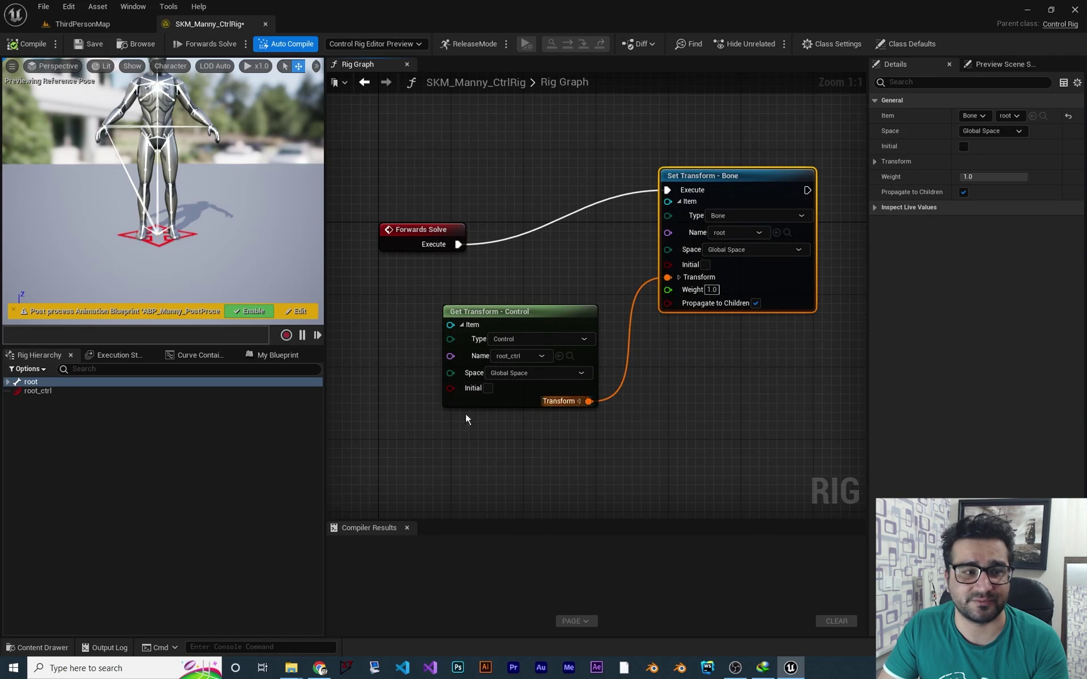
left_click(27, 45)
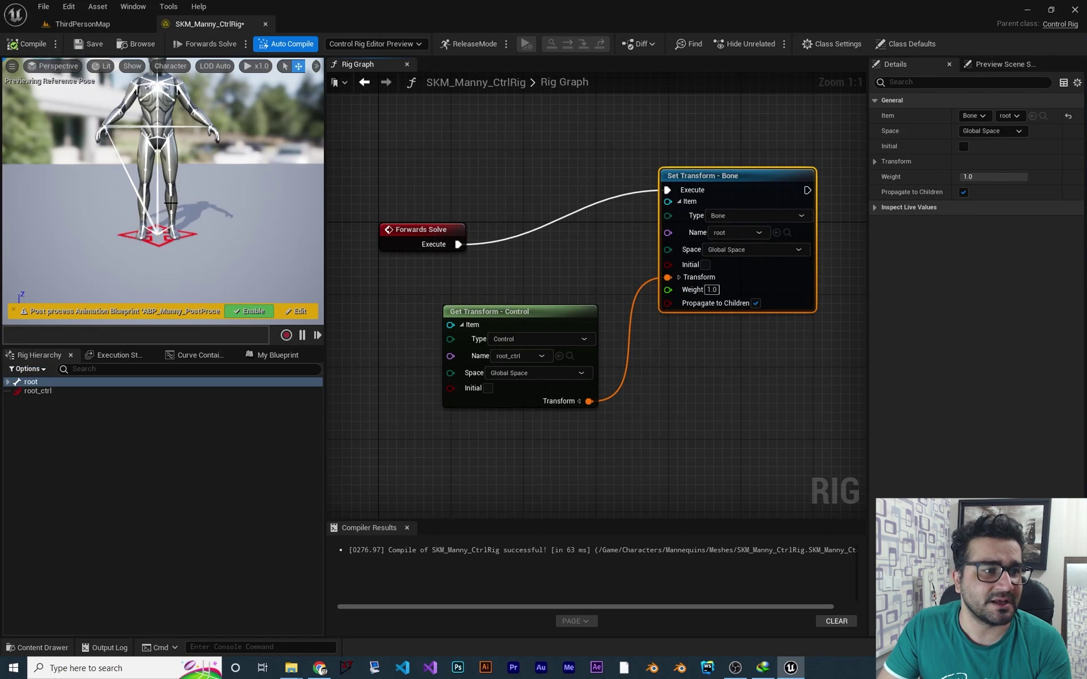
Step: Test moving root_ctrl sideways together with the mannequin, and recompile the rig to reset its position
left_click(161, 241)
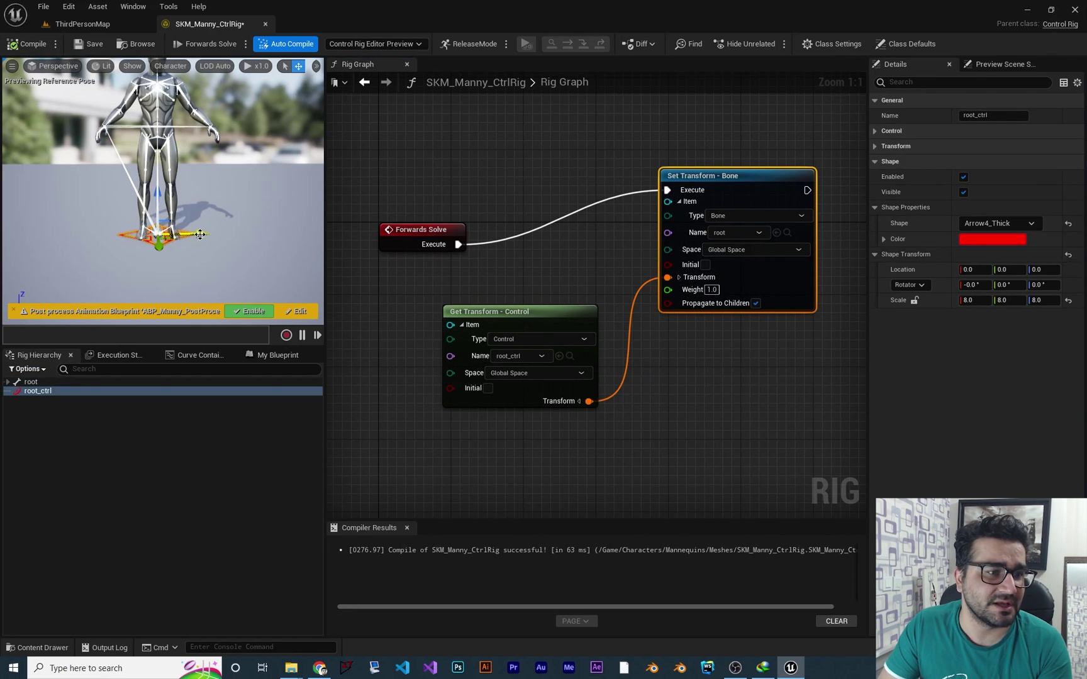
left_click_drag(200, 234, 289, 233)
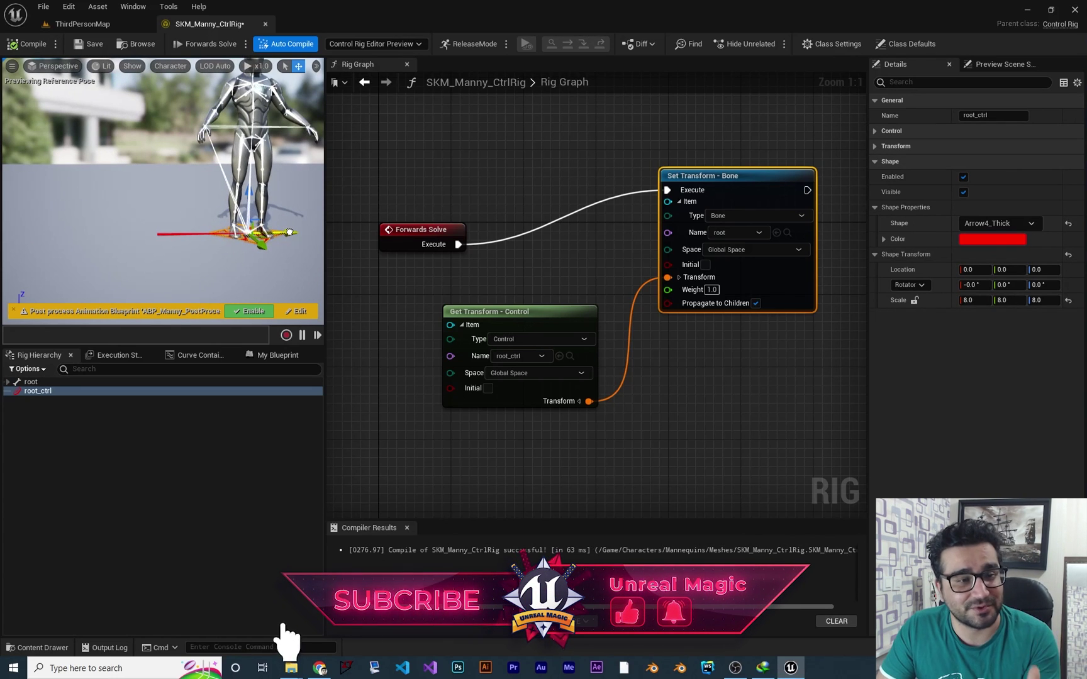
mouse_move(289, 232)
left_mouse_down()
mouse_move(98, 238)
mouse_move(279, 234)
left_mouse_up()
left_click(28, 44)
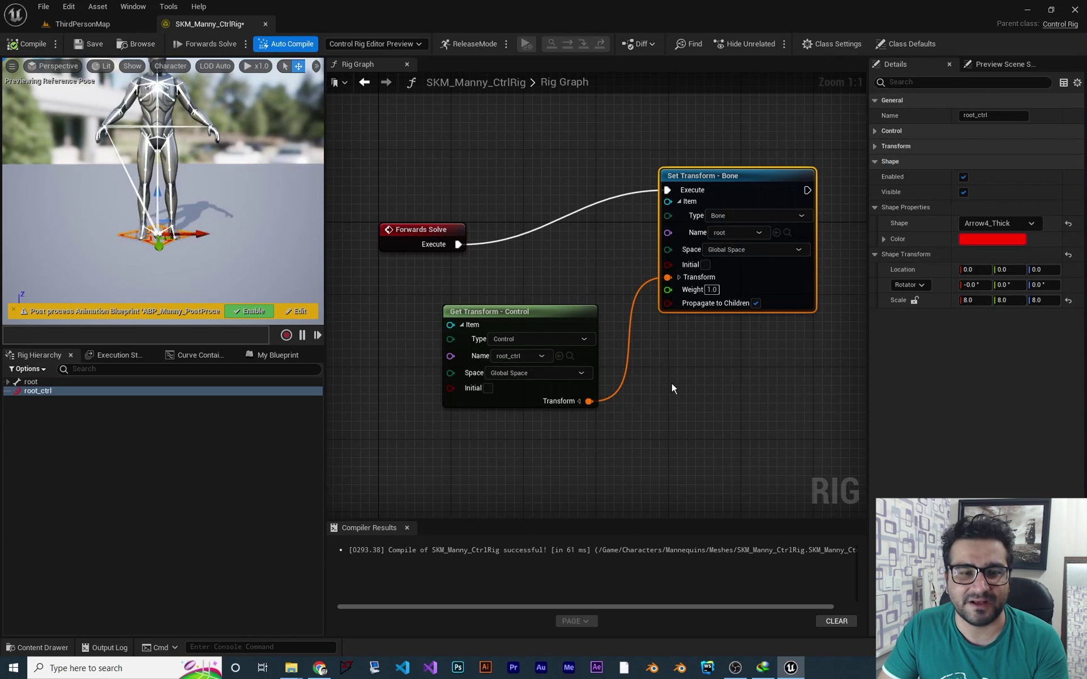
right_click_drag(703, 362, 669, 380)
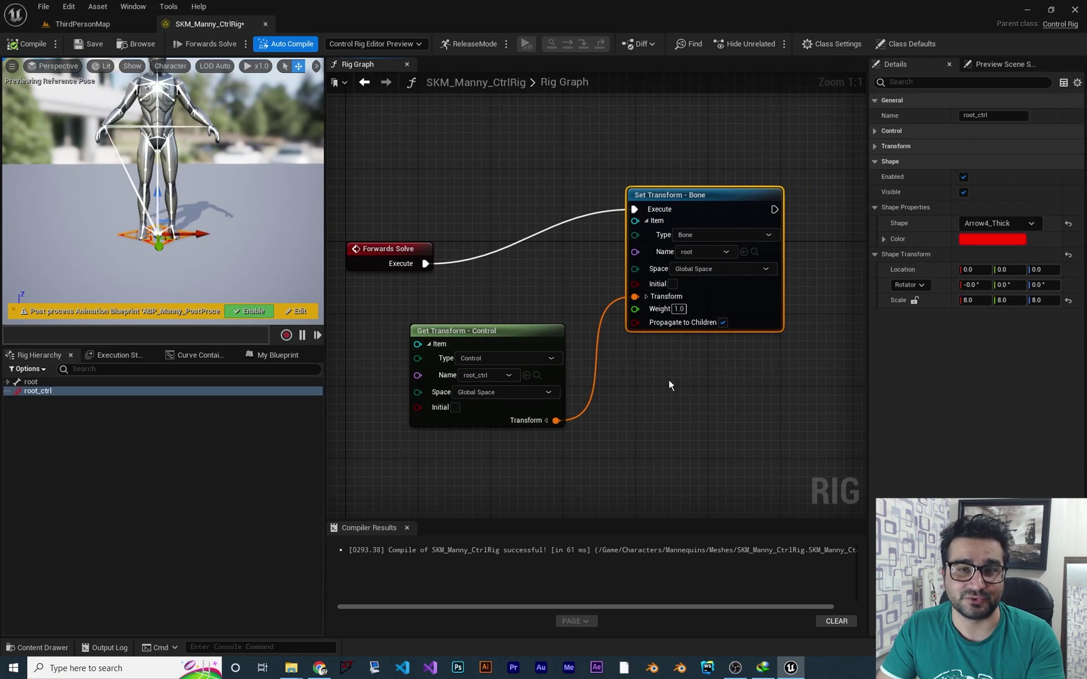
mouse_move(219, 142)
right_mouse_down()
mouse_move(214, 132)
mouse_move(224, 139)
right_mouse_up()
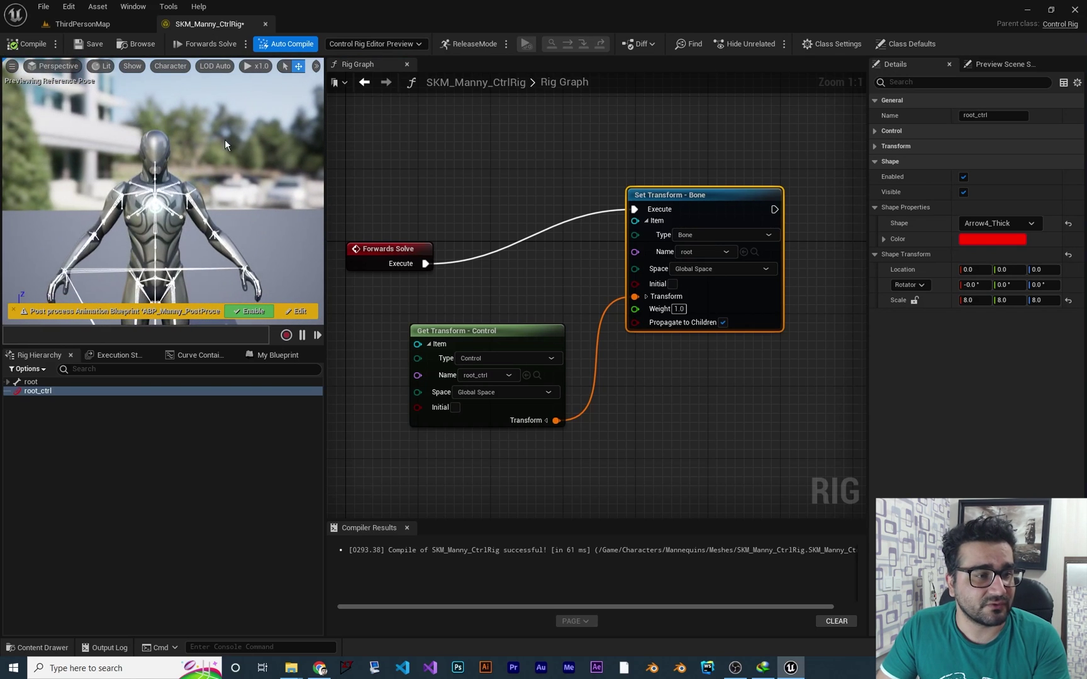
right_click(161, 434)
mouse_move(228, 234)
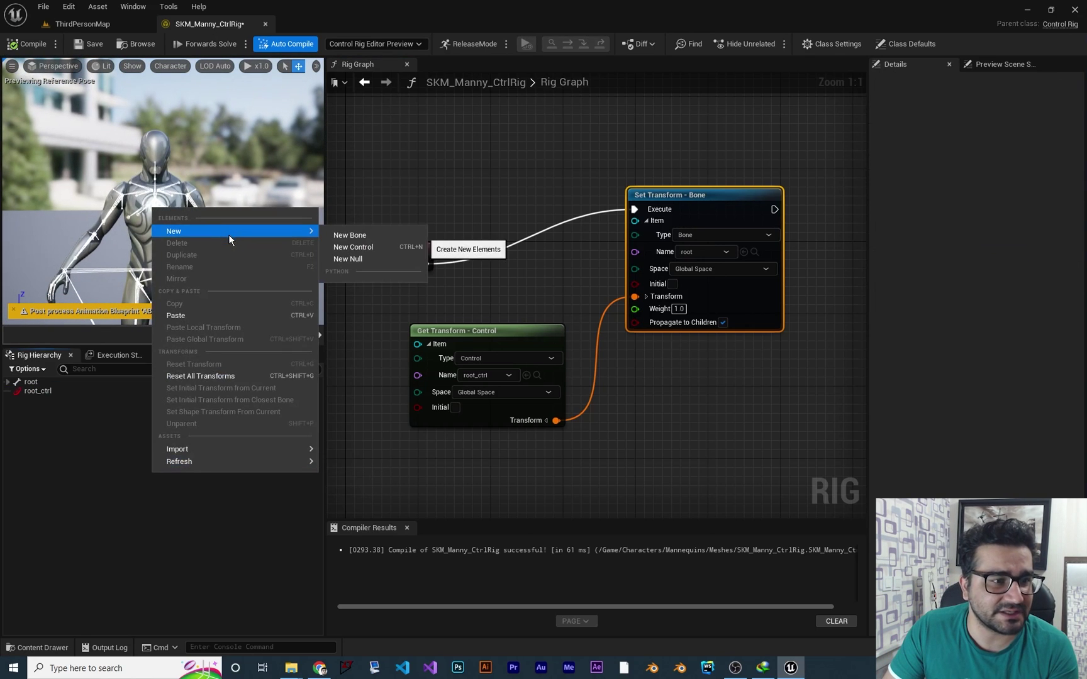
left_click(363, 248)
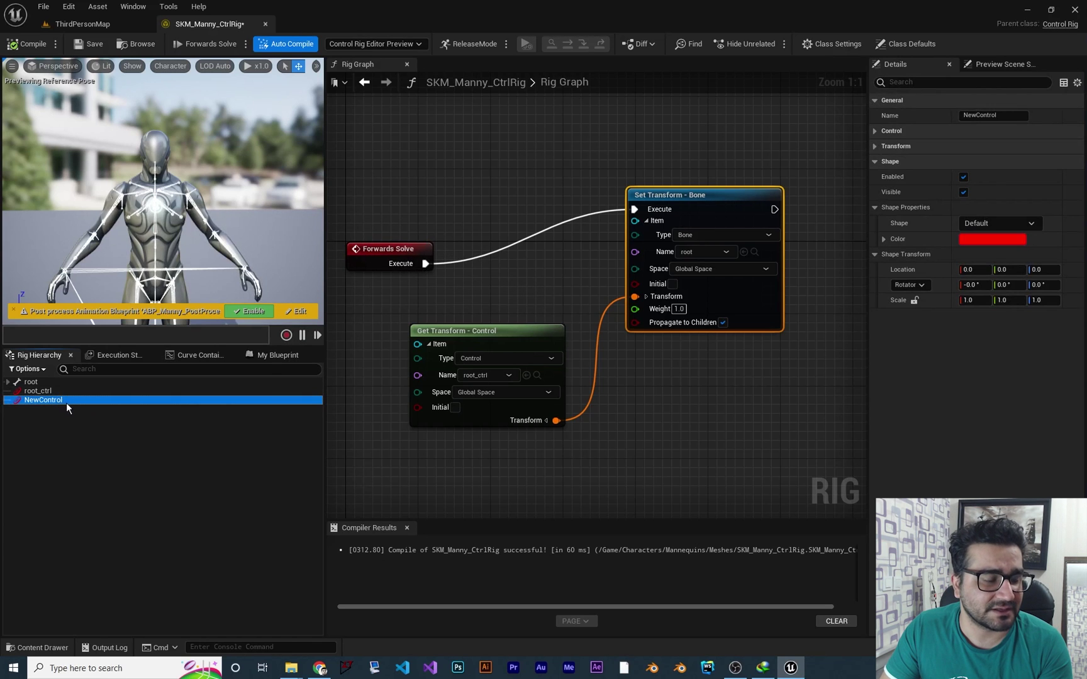
key("Return")
key("f")
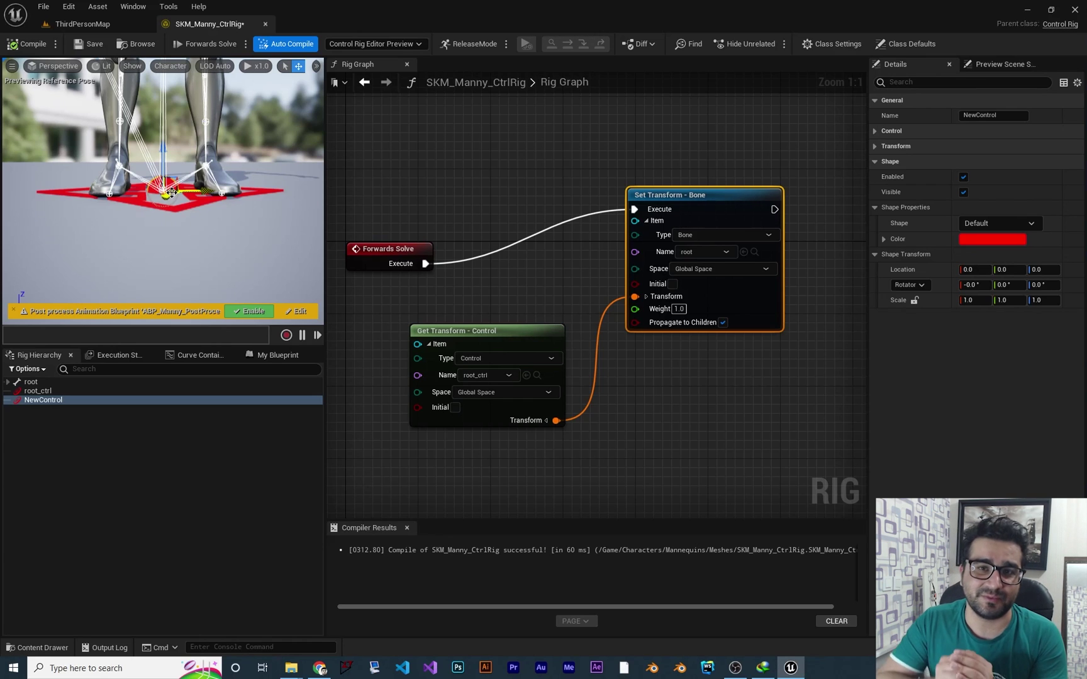
right_click(66, 399)
left_click(108, 145)
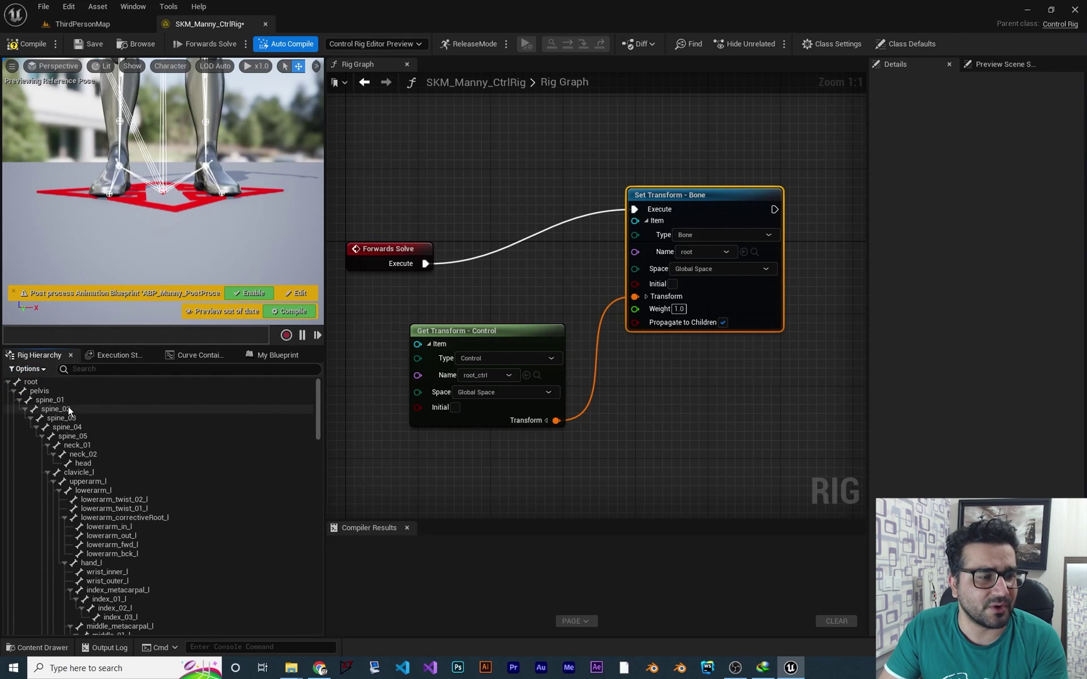
Step: Create a control for the head bone using Add Controls For Selected, and collapse the root bone hierarchy
left_click(88, 464)
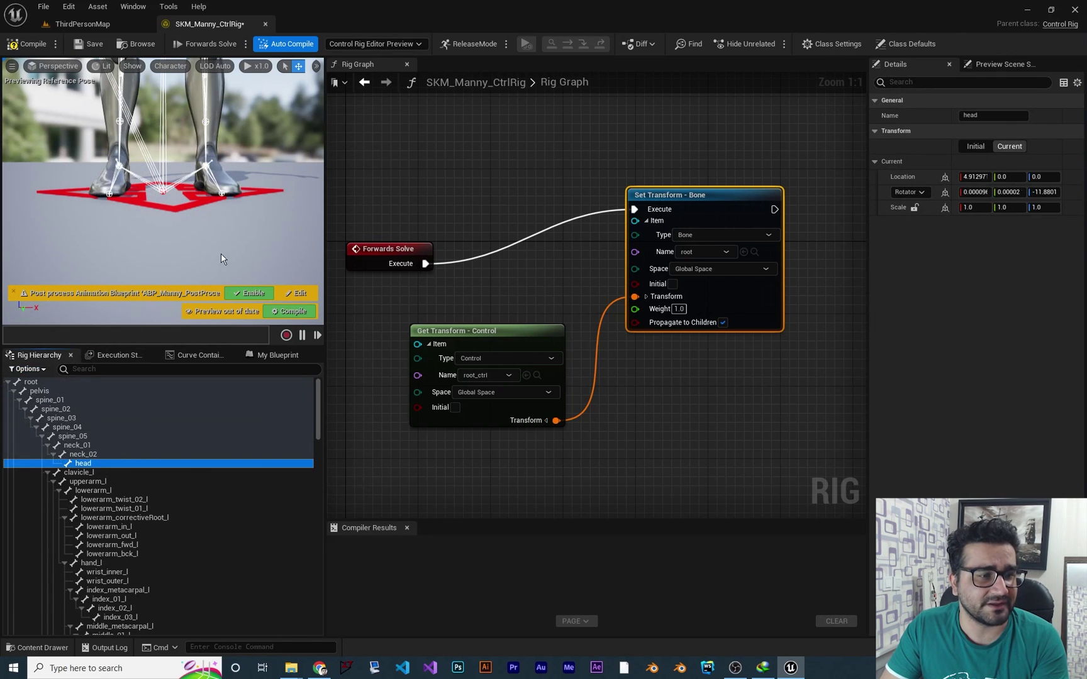
key("f")
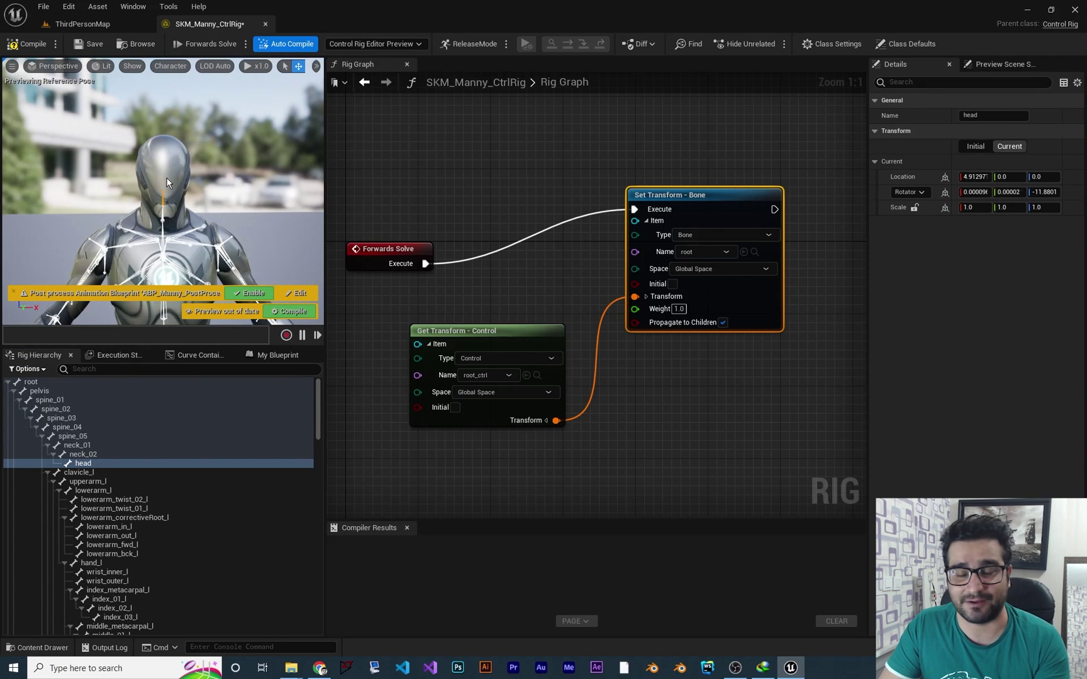
right_click(84, 466)
mouse_move(142, 198)
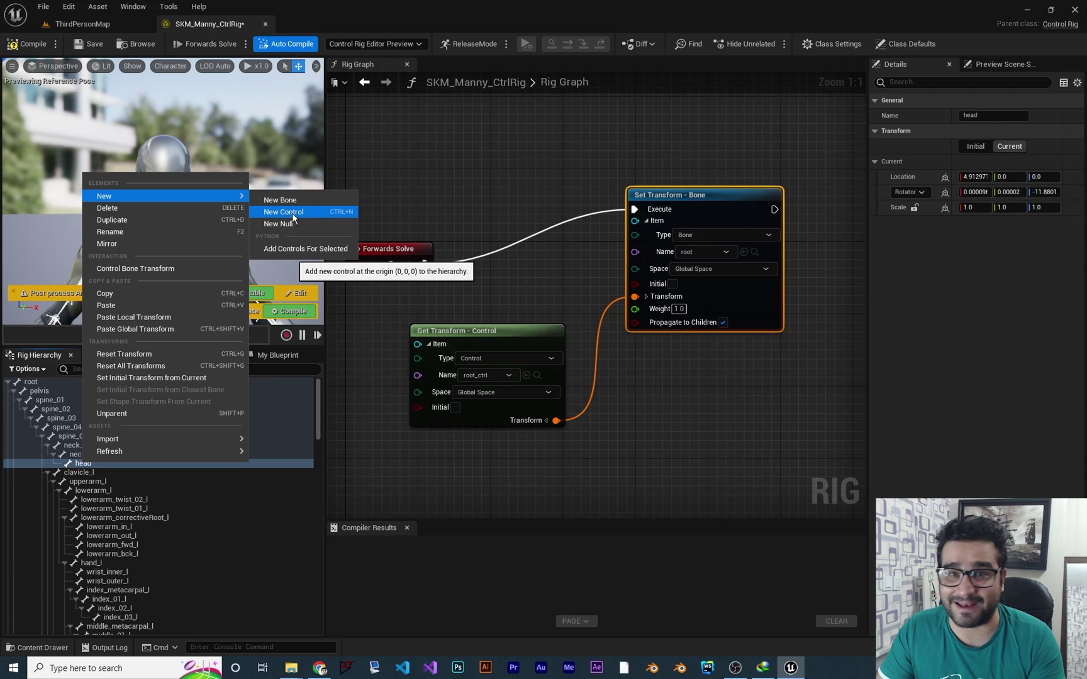
left_click(296, 249)
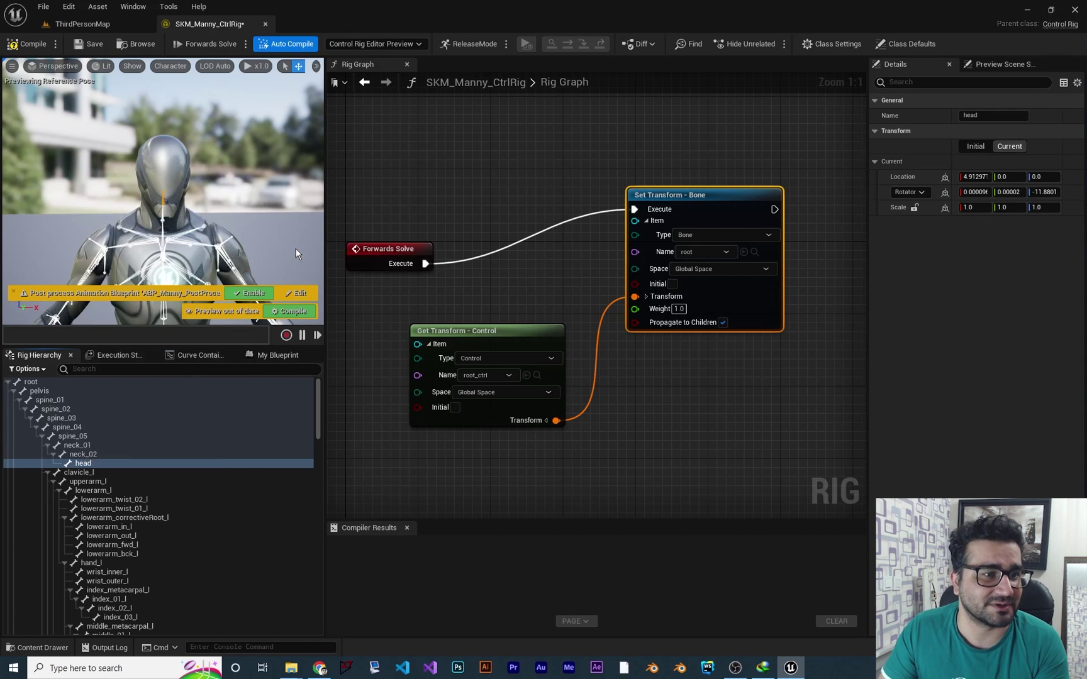
left_click(7, 382)
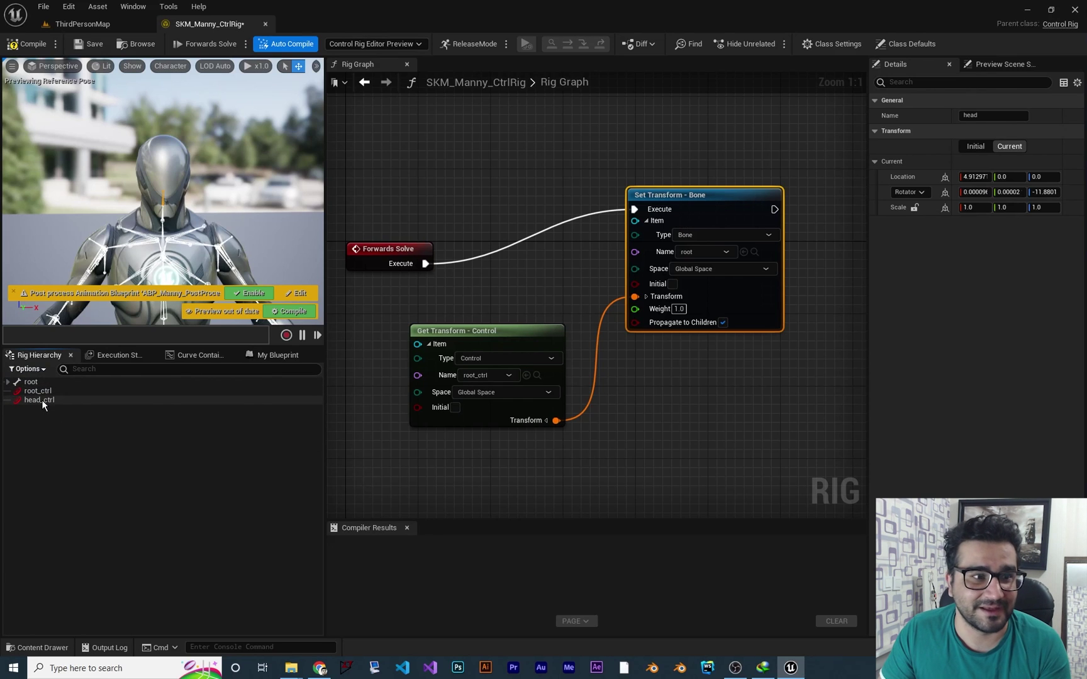
Step: Lock the proportions of head_ctrl's shape scale and set the uniform scale to 5
left_click(39, 400)
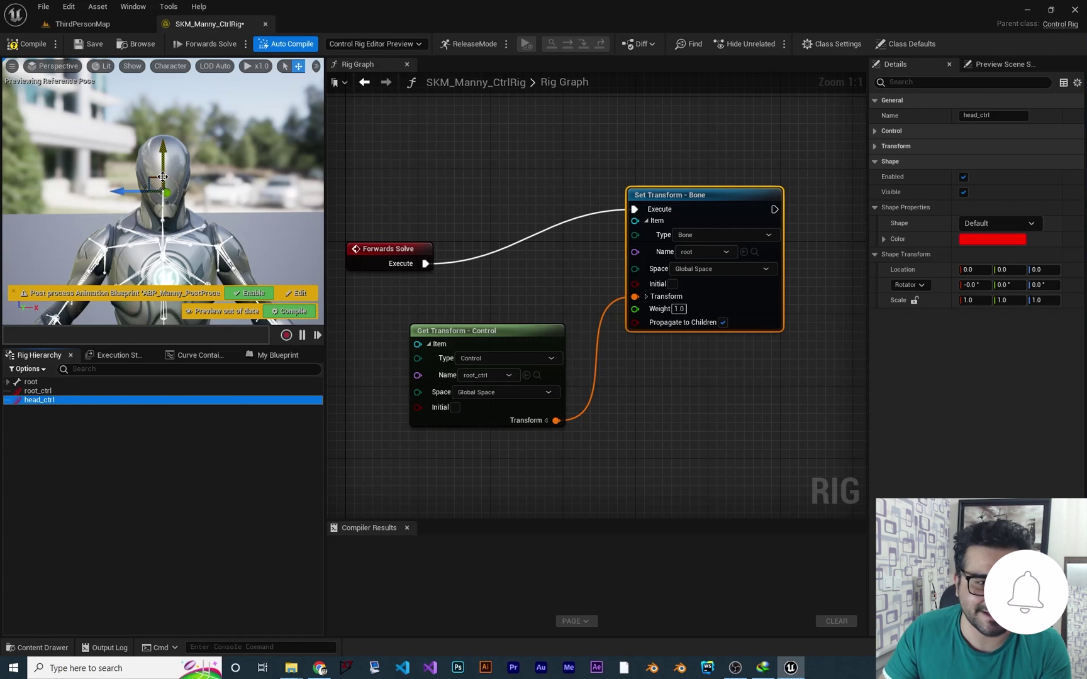
left_click(914, 300)
left_click(972, 300)
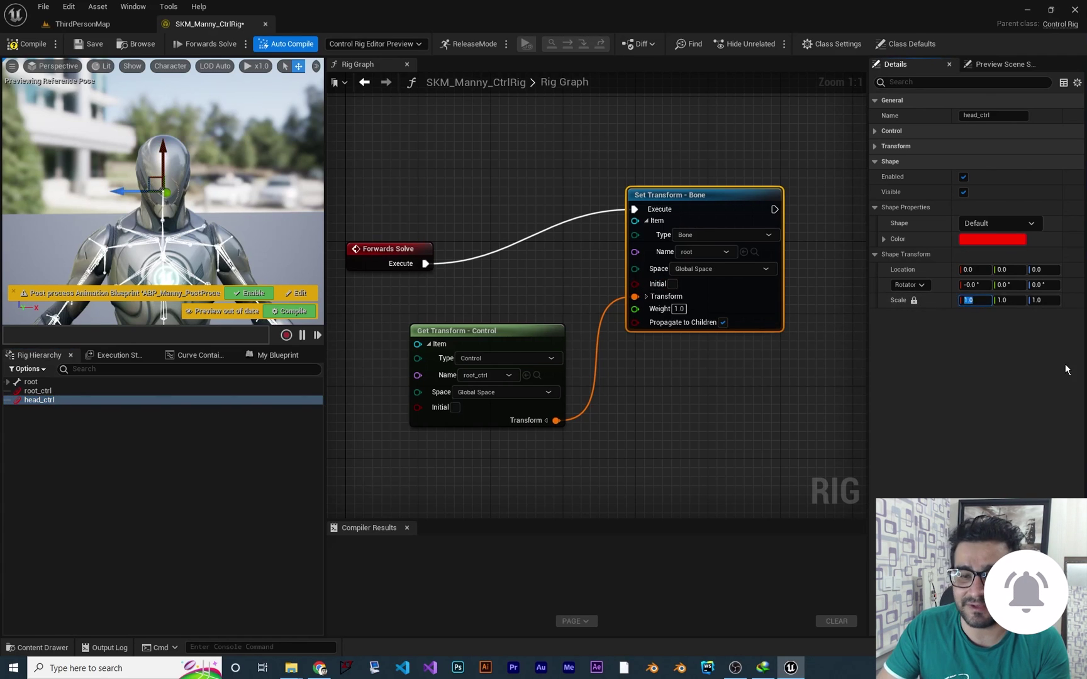
type("5")
key("Return")
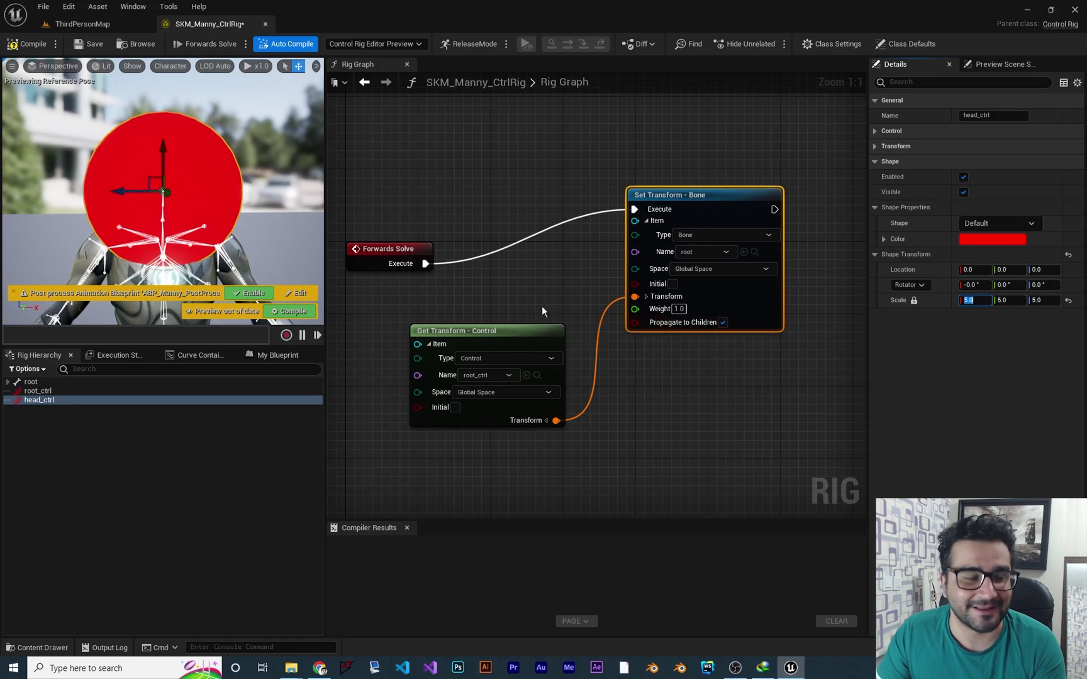
Step: Set the head_ctrl shape to Circle_Thick
left_click(983, 225)
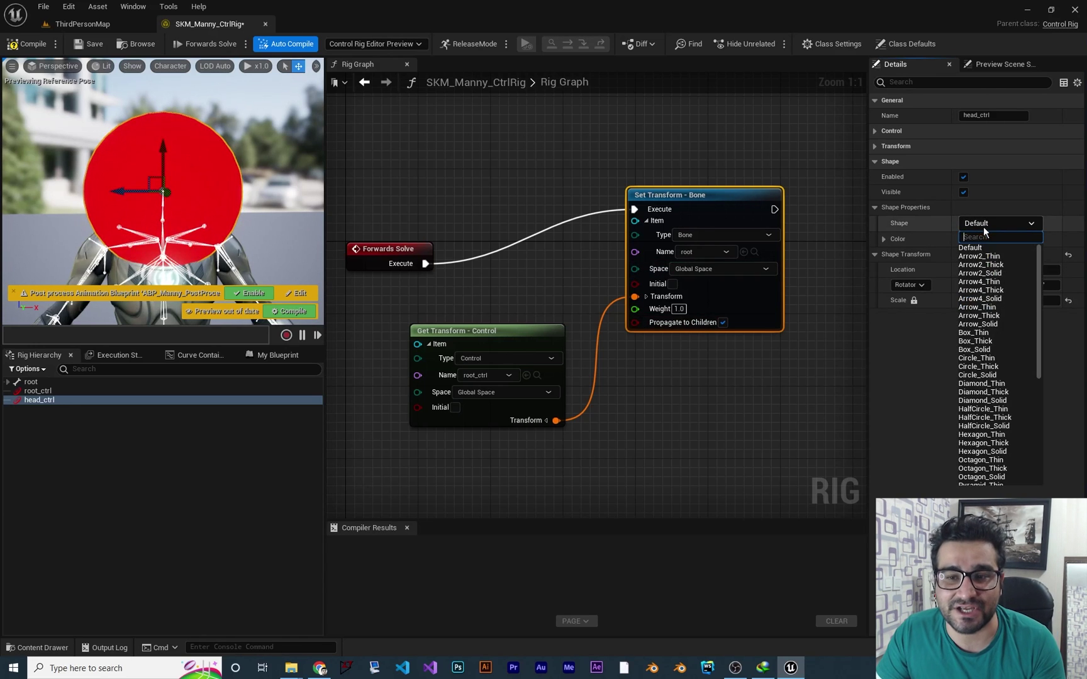
scroll(996, 396, "down", 6)
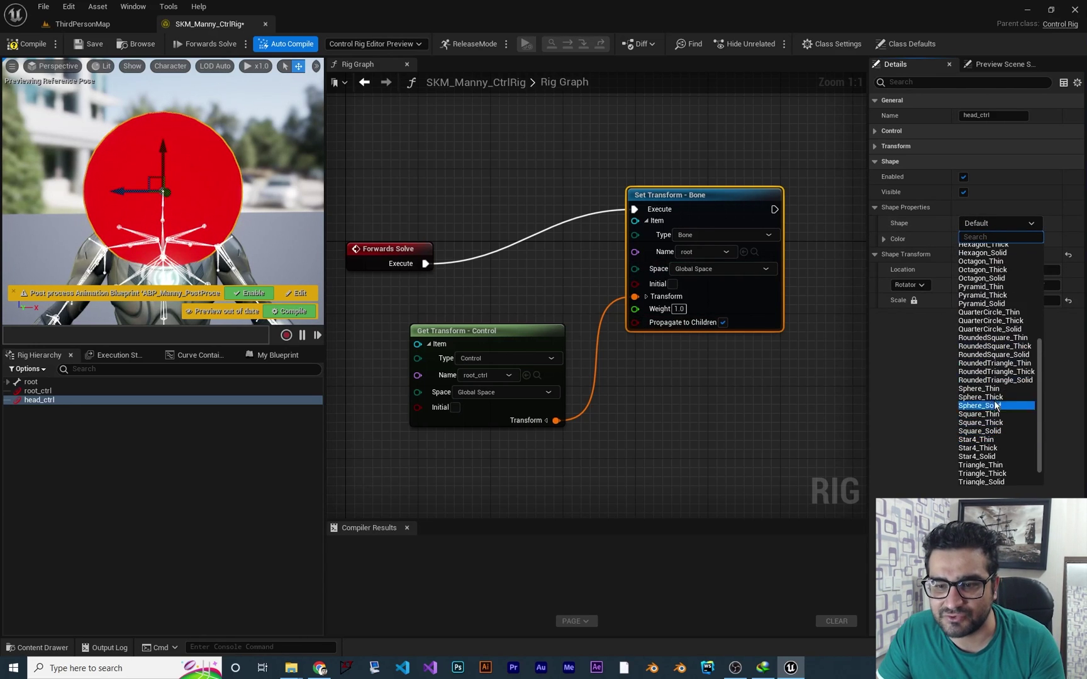
type("cir")
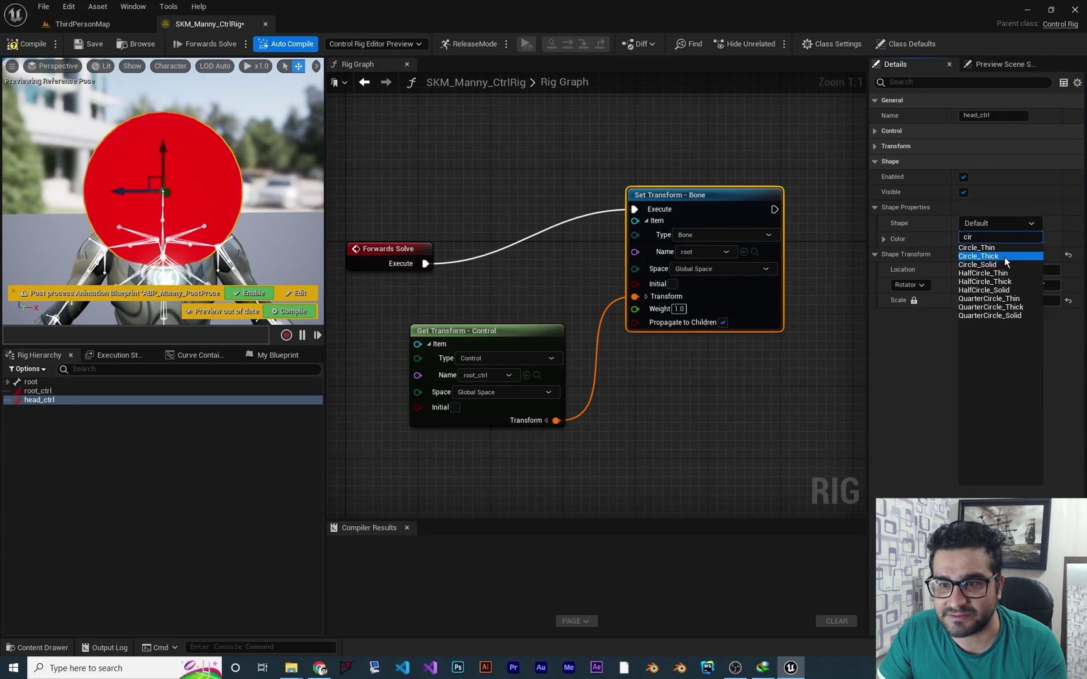
left_click(1004, 257)
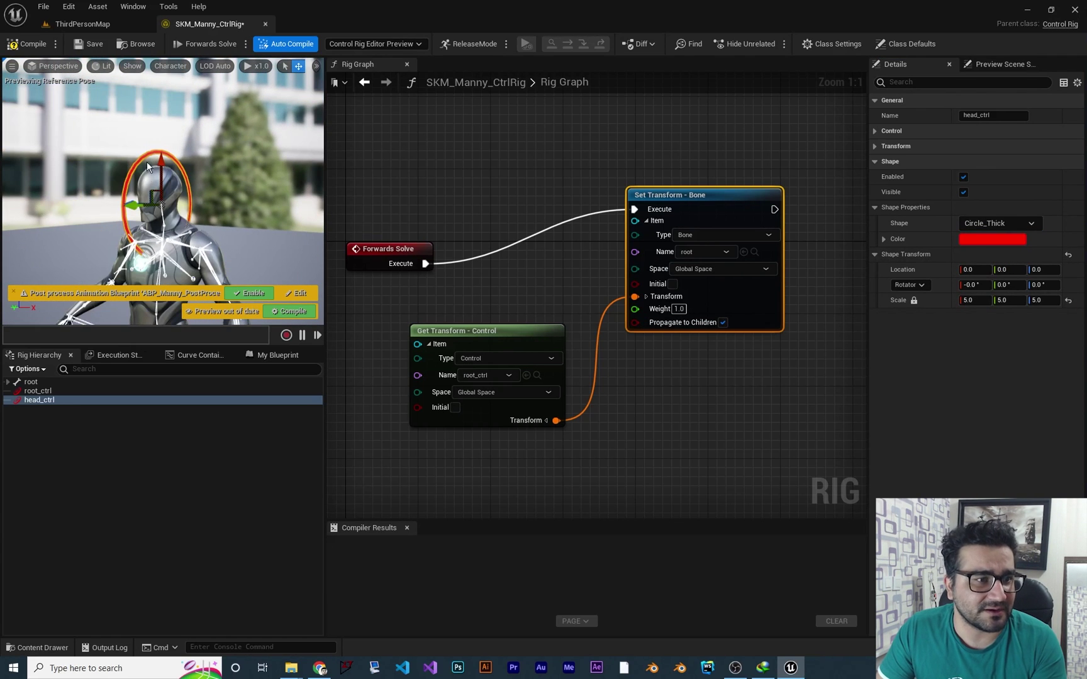
Step: Set the Y rotation of head_ctrl's shape to 90° so the circle lies around the head, and compile the rig
right_click_drag(147, 161, 219, 162)
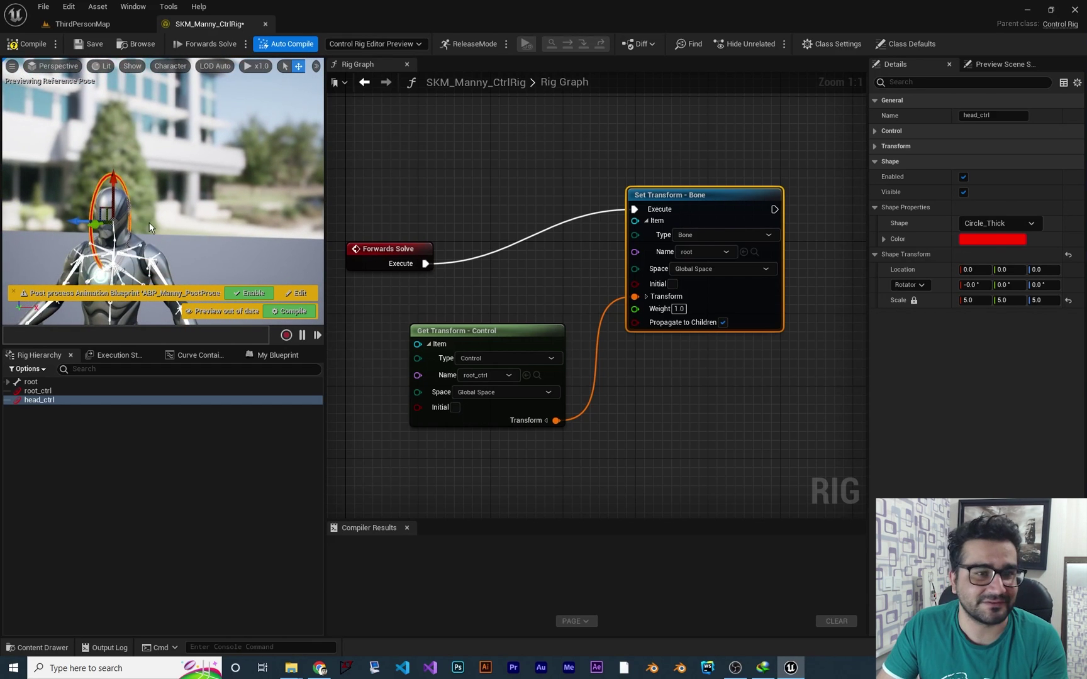
left_click(1005, 285)
type("9")
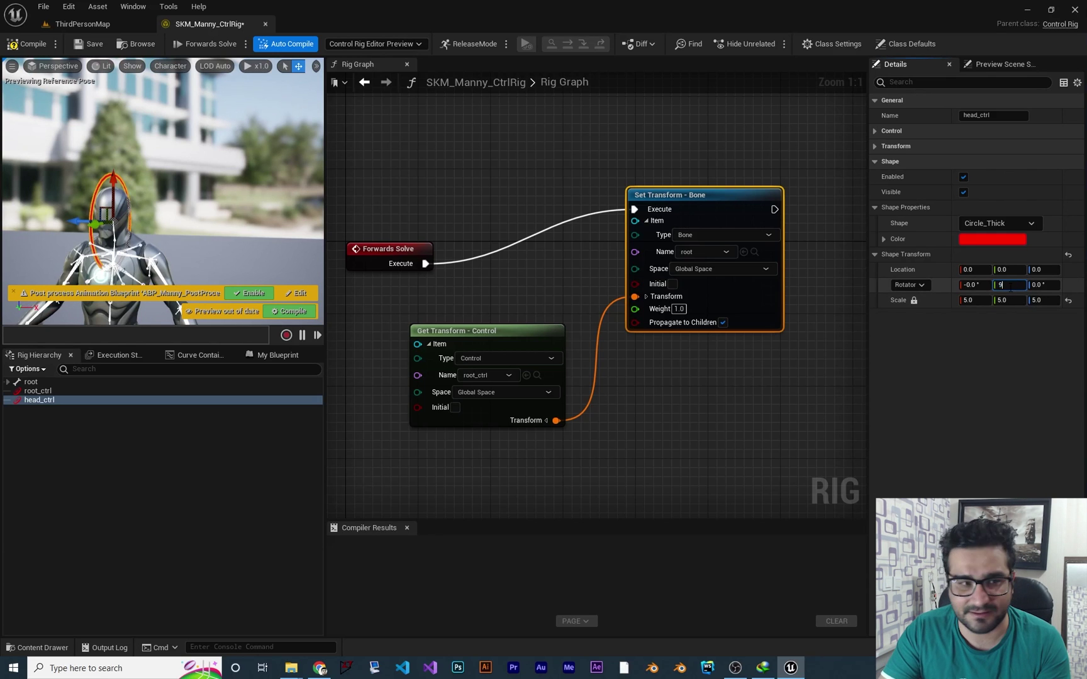
type("0")
key("Return")
right_click_drag(104, 181, 157, 185)
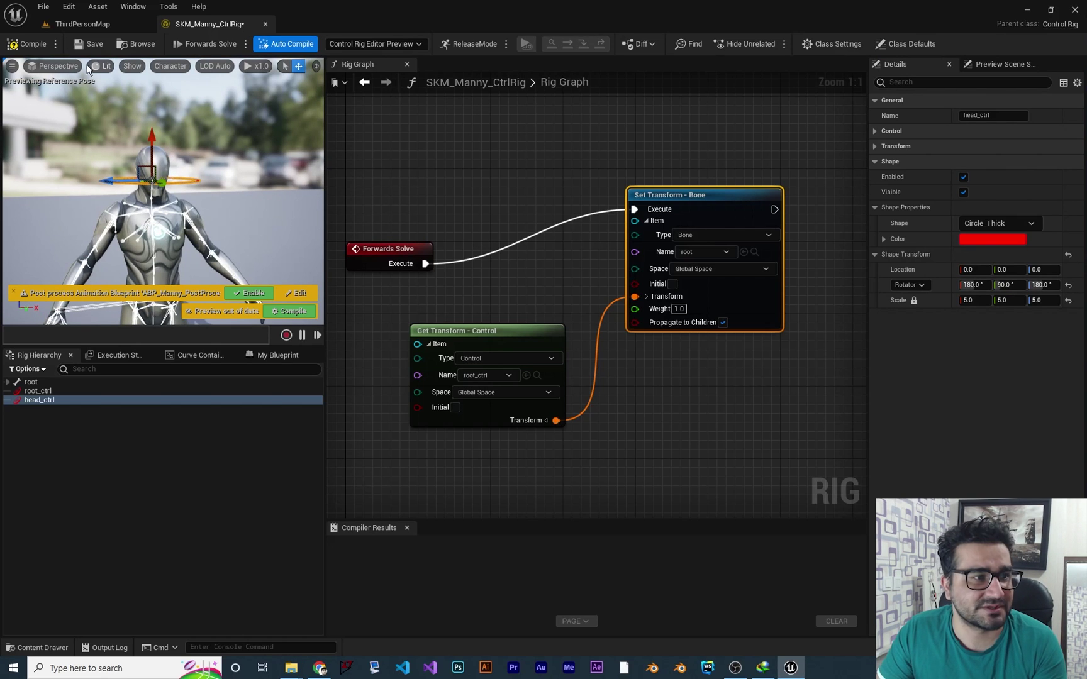
left_click(26, 44)
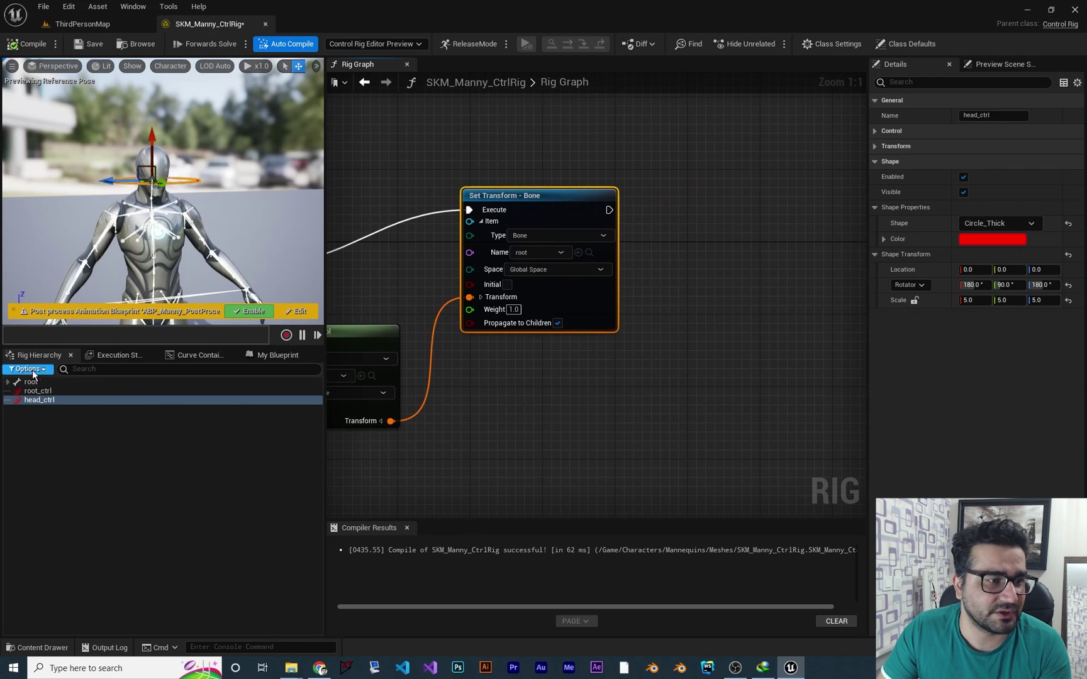
Step: Add a Set Transform node for the head bone to the rig graph, after the root bone's Set Transform node
left_click(7, 381)
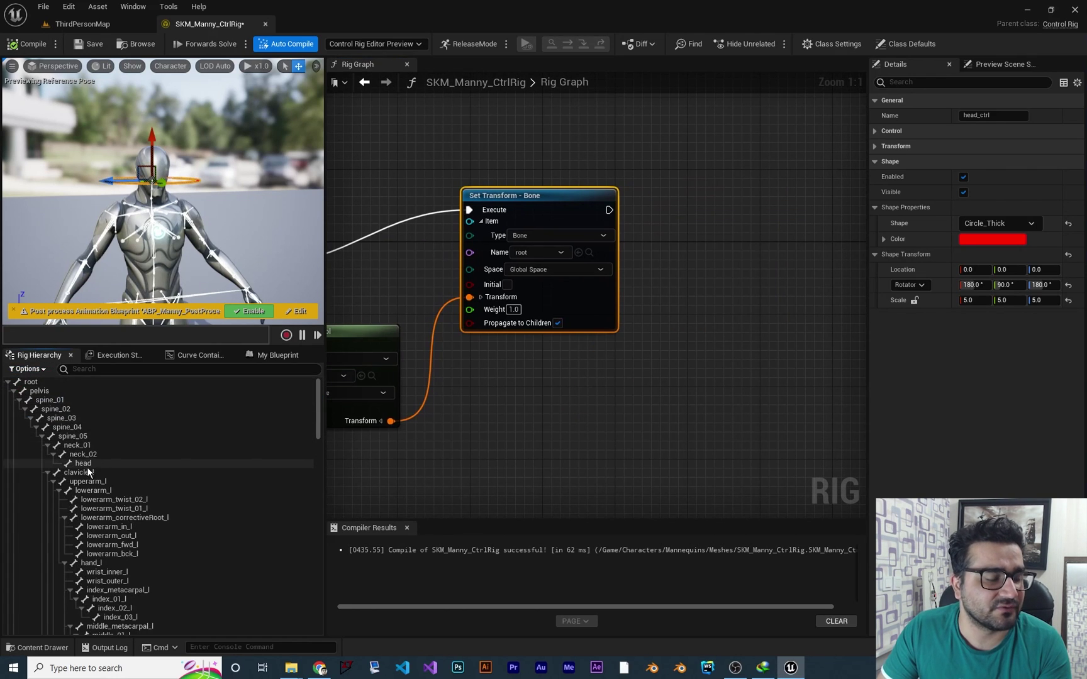
left_click_drag(81, 465, 750, 182)
left_click(775, 247)
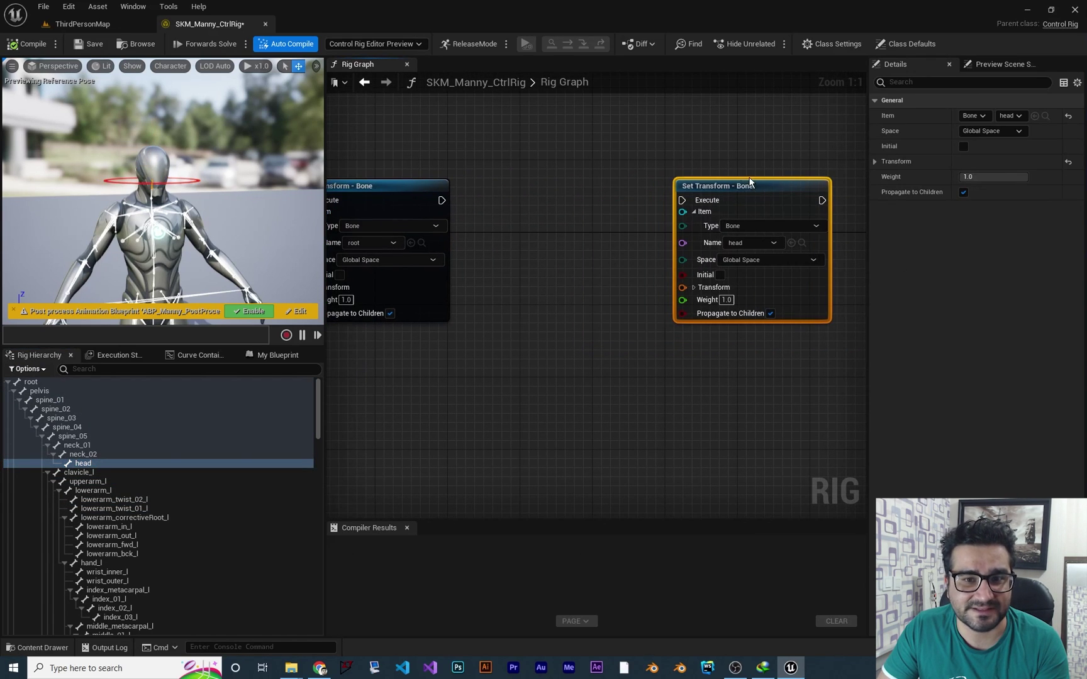
Step: Collapse the root bone hierarchy and add a Get Transform node for head_ctrl below the head bone's Set Transform node
left_click(8, 381)
left_click_drag(36, 402, 497, 387)
left_click(525, 410)
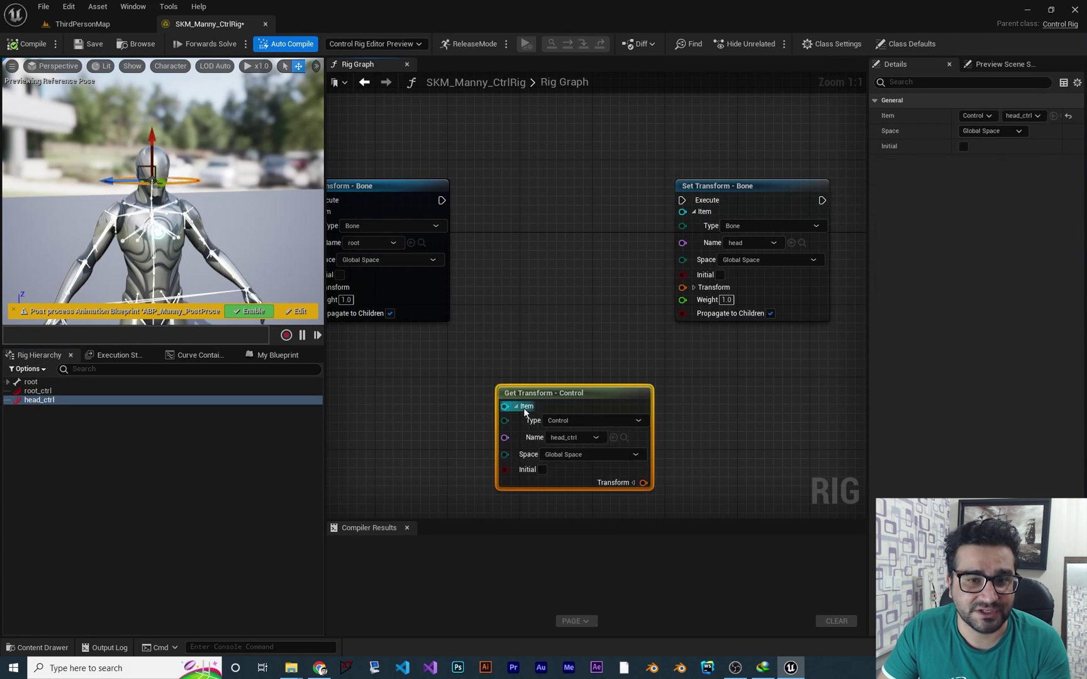
Step: Feed head_ctrl's transform into the head bone's Set Transform node and chain its execution after the root bone's node
left_click_drag(643, 483, 683, 289)
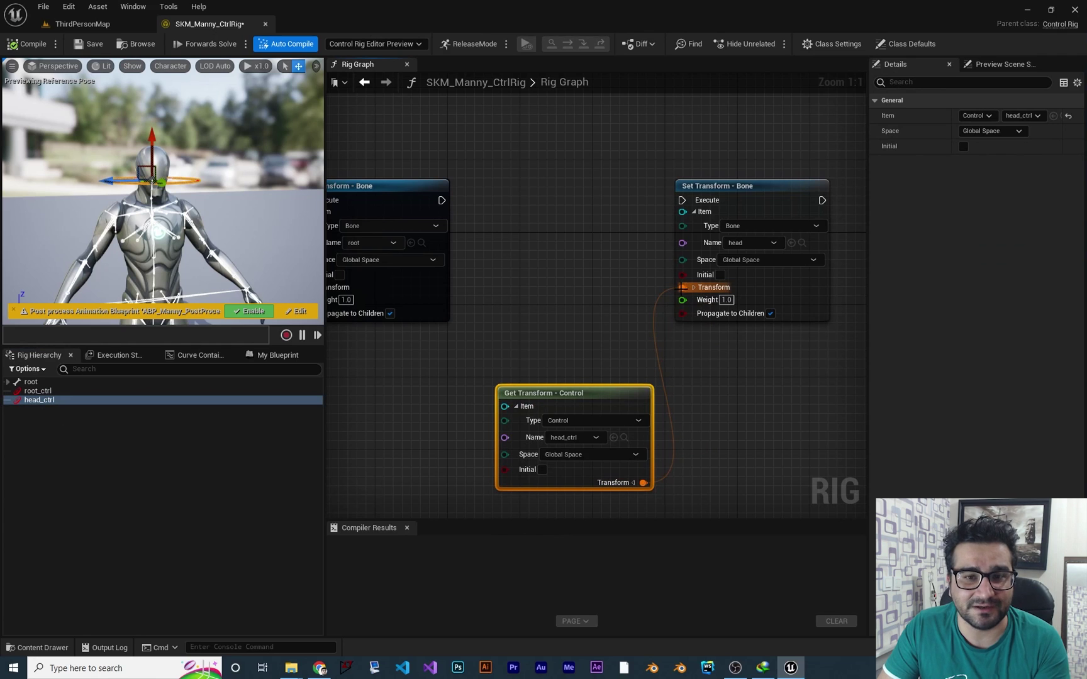
left_click_drag(439, 199, 687, 199)
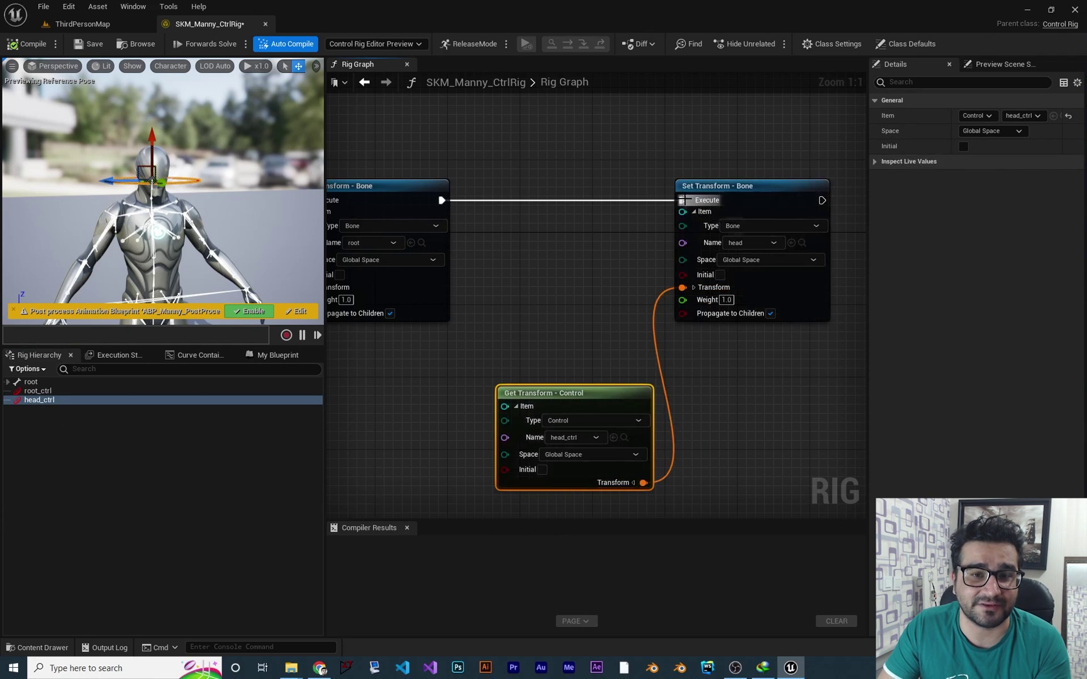
scroll(832, 332, "down", 3)
scroll(808, 339, "up", 1)
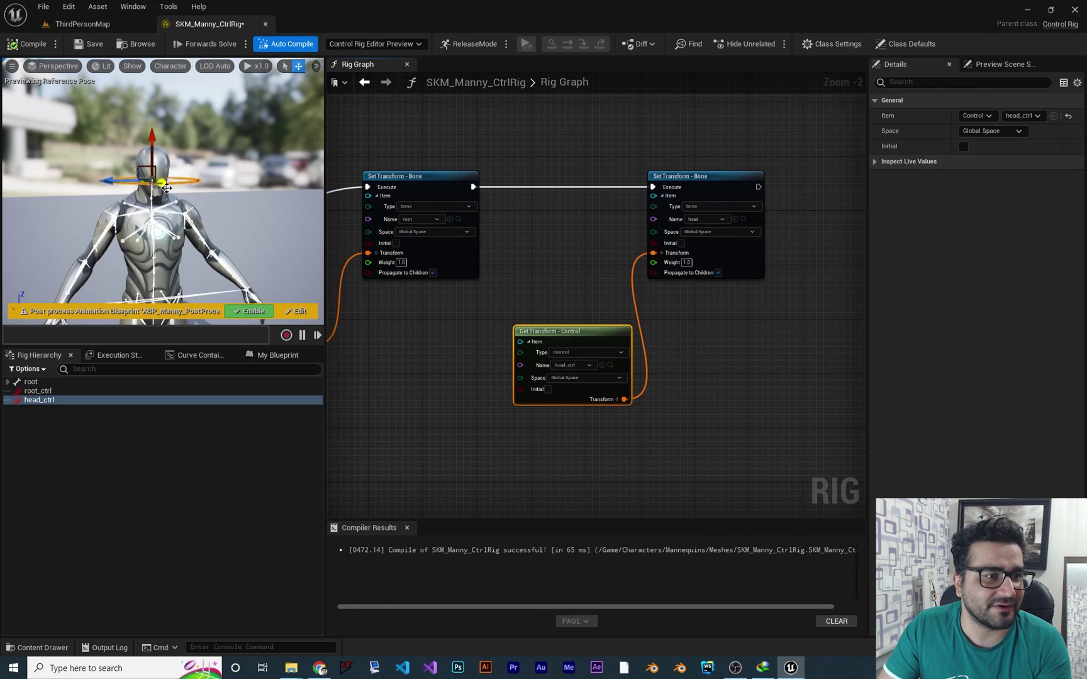
Step: Test head_ctrl by rotating it in the preview, and select root_ctrl
key("e")
left_click_drag(187, 192, 151, 192)
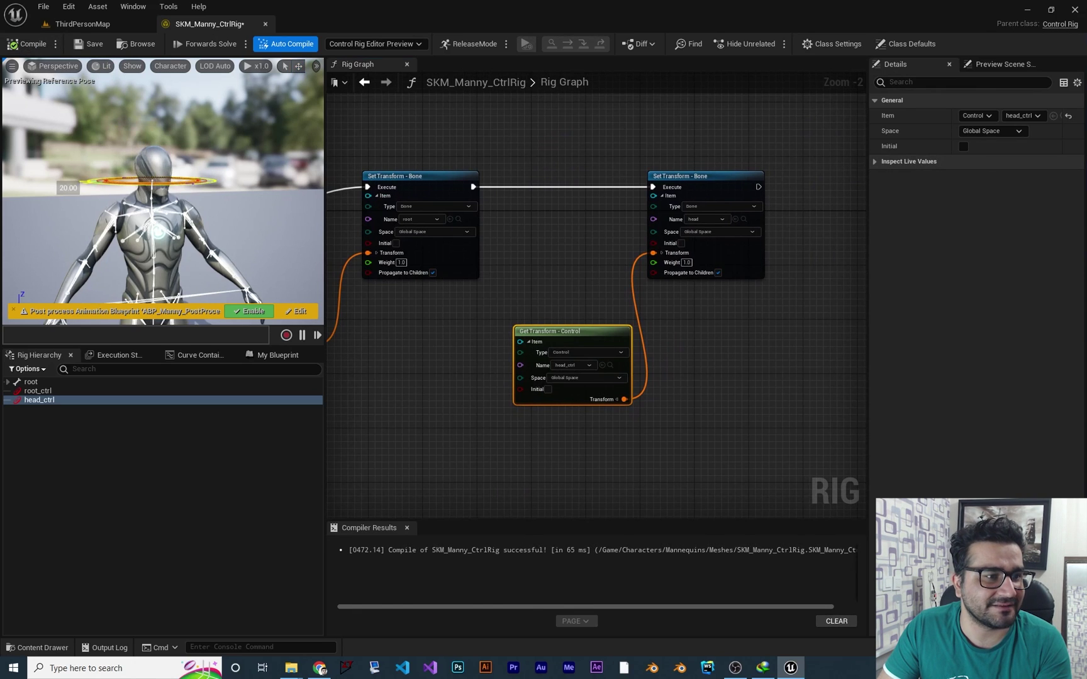
scroll(151, 193, "up", 3)
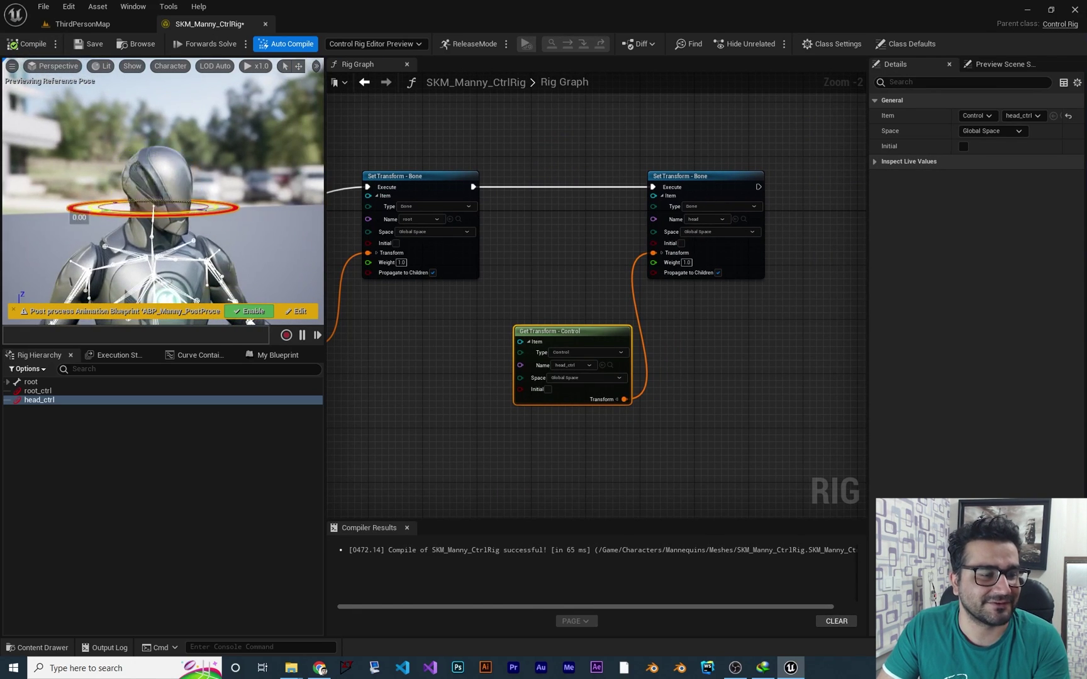
left_click(71, 388)
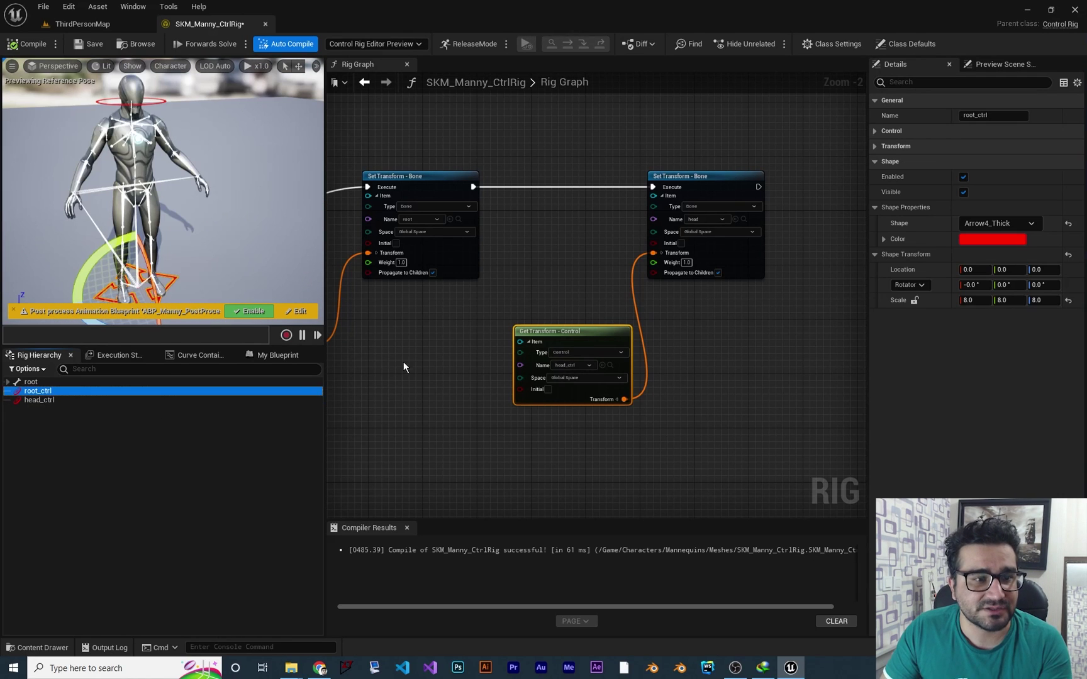
right_click_drag(414, 349, 441, 353)
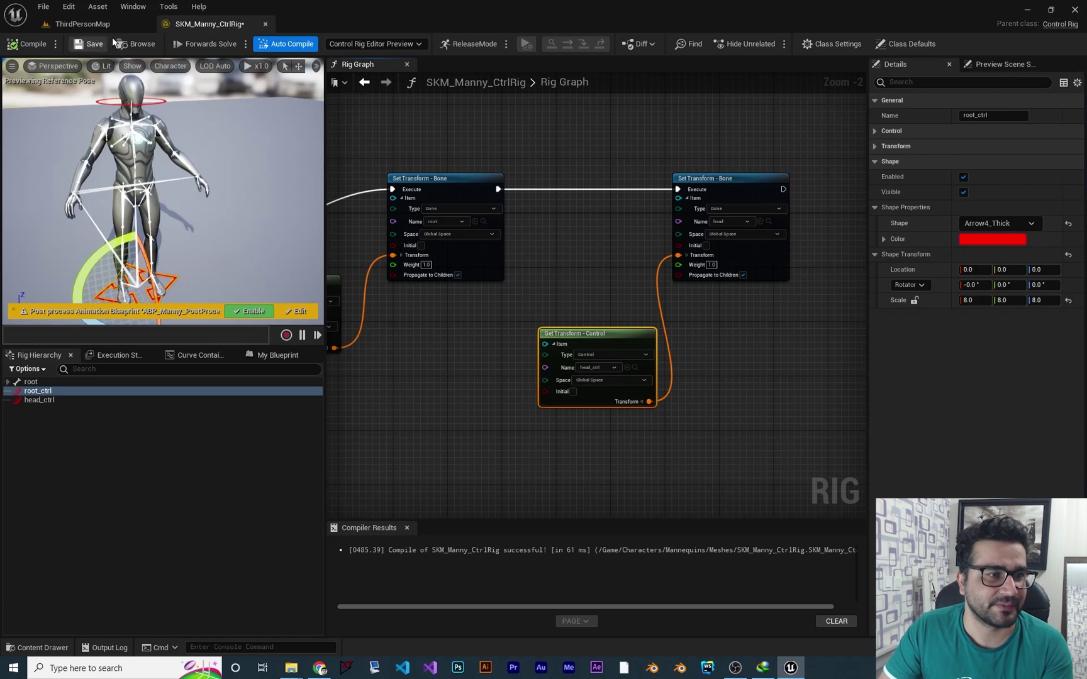
Step: Compile the rig, place SKM_Manny_CtrlRig in the ThirdPersonMap level, and show its track in Sequencer
left_click(31, 47)
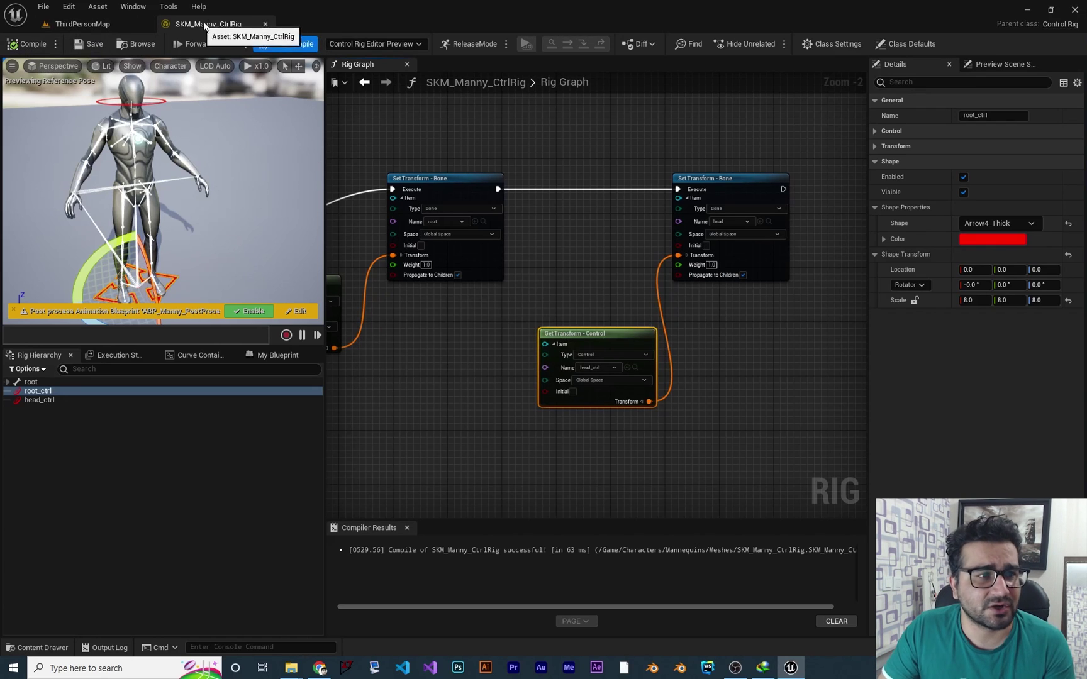
left_click(91, 24)
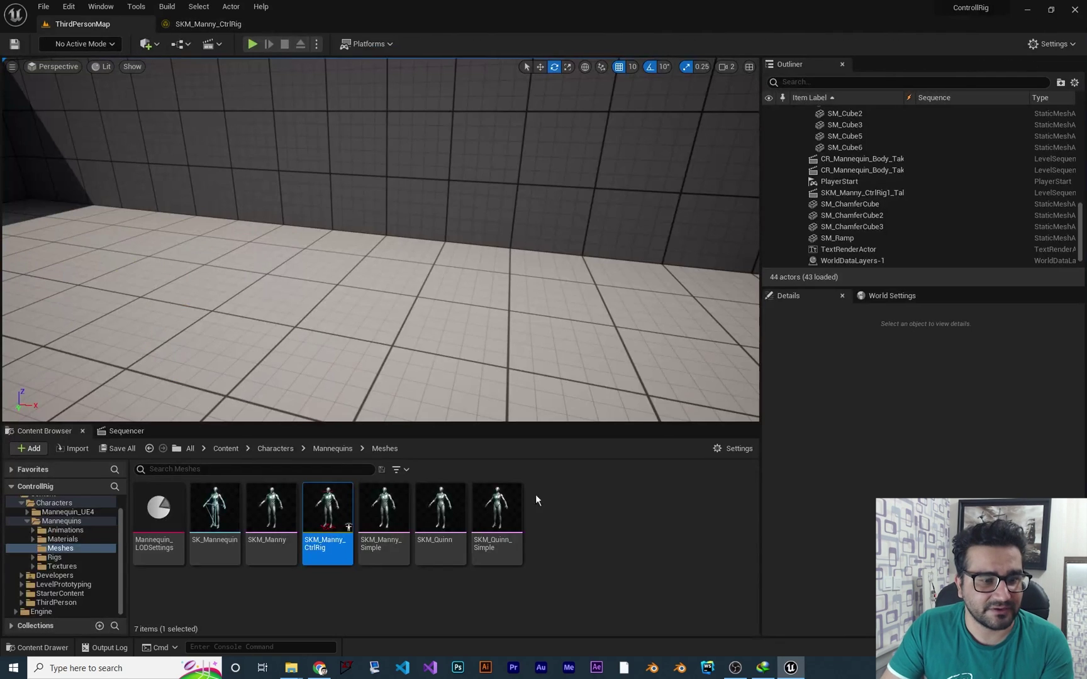
left_click_drag(327, 510, 345, 349)
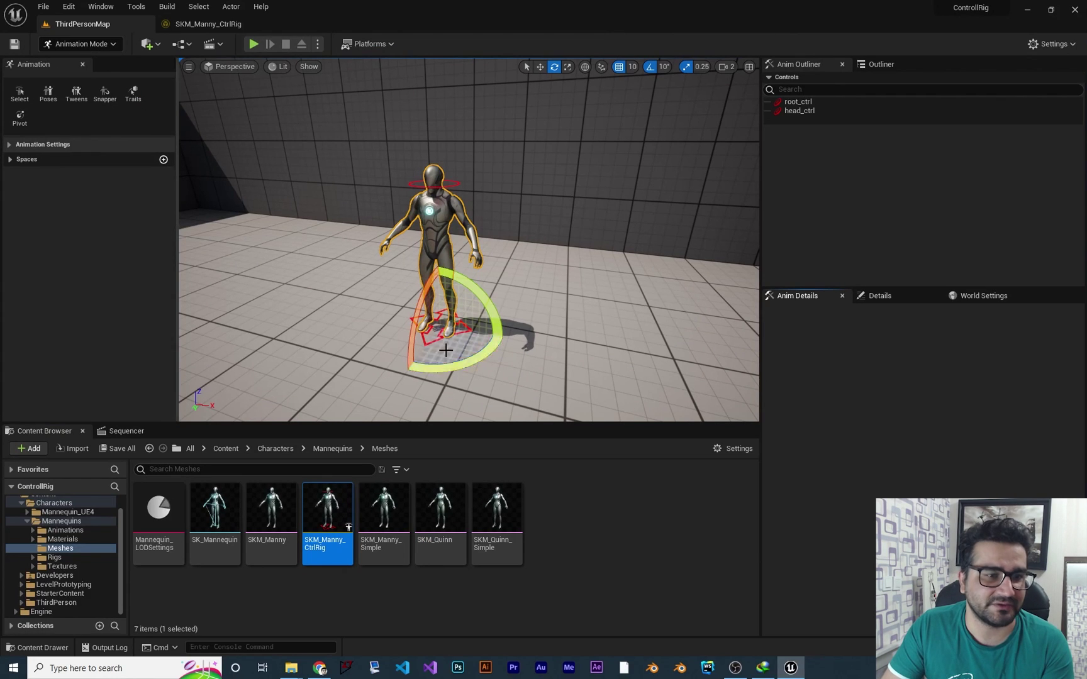
left_click(127, 432)
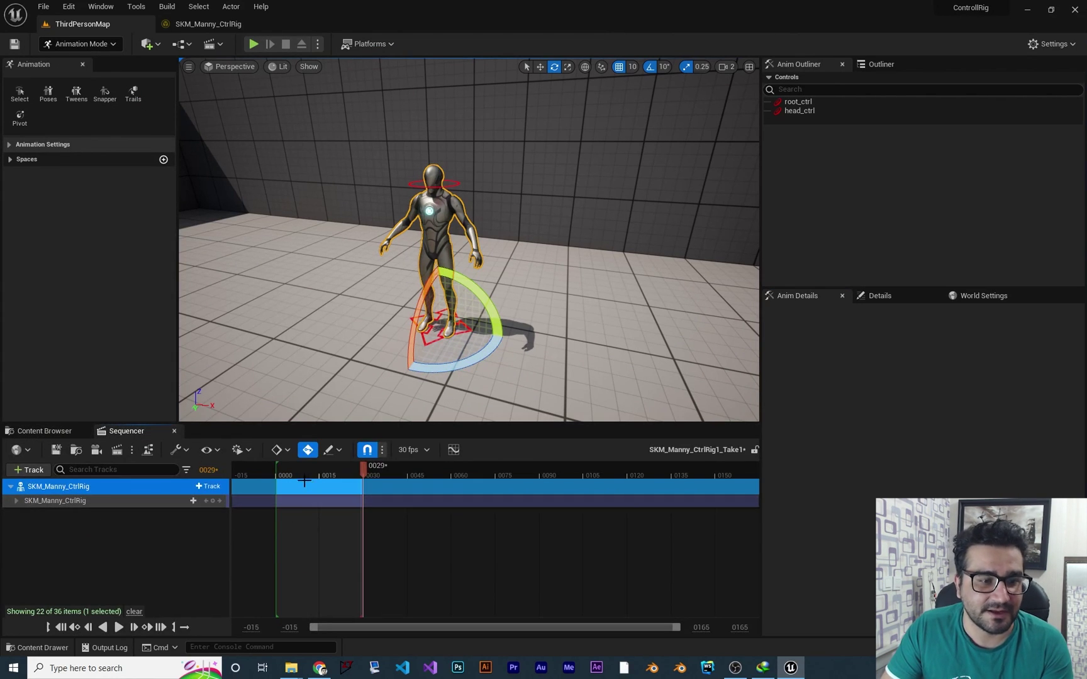
right_click_drag(388, 264, 386, 361)
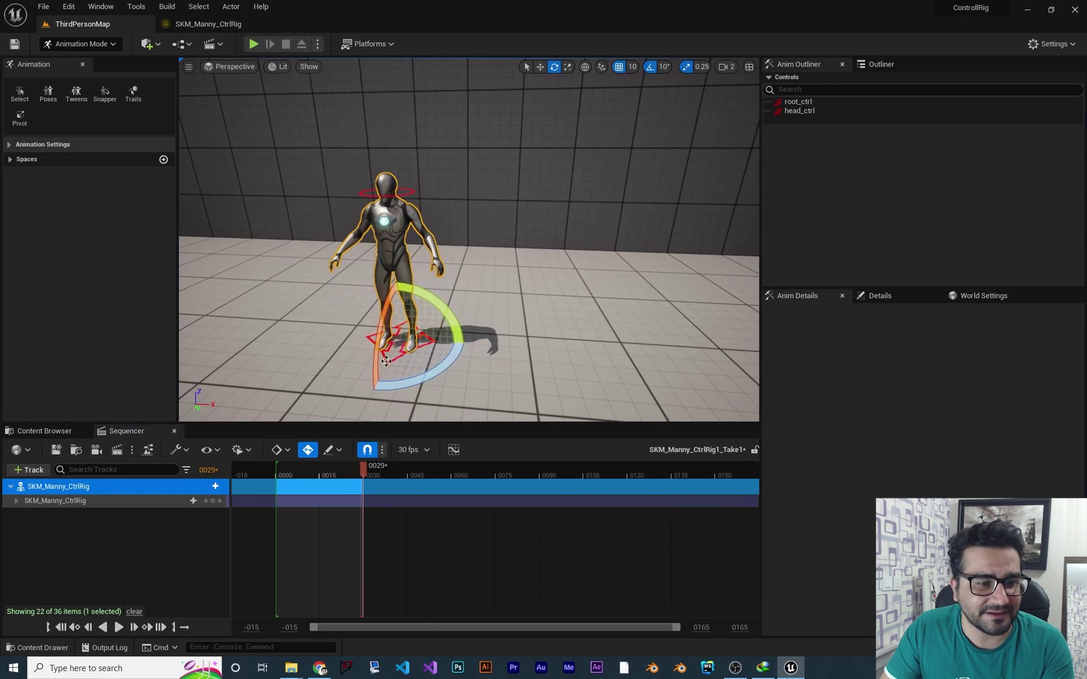
Step: Key the SKM_Manny_CtrlRig track at frame 0 and rotate head_ctrl sideways at frame 29 with automatic keying
left_click_drag(364, 467, 277, 487)
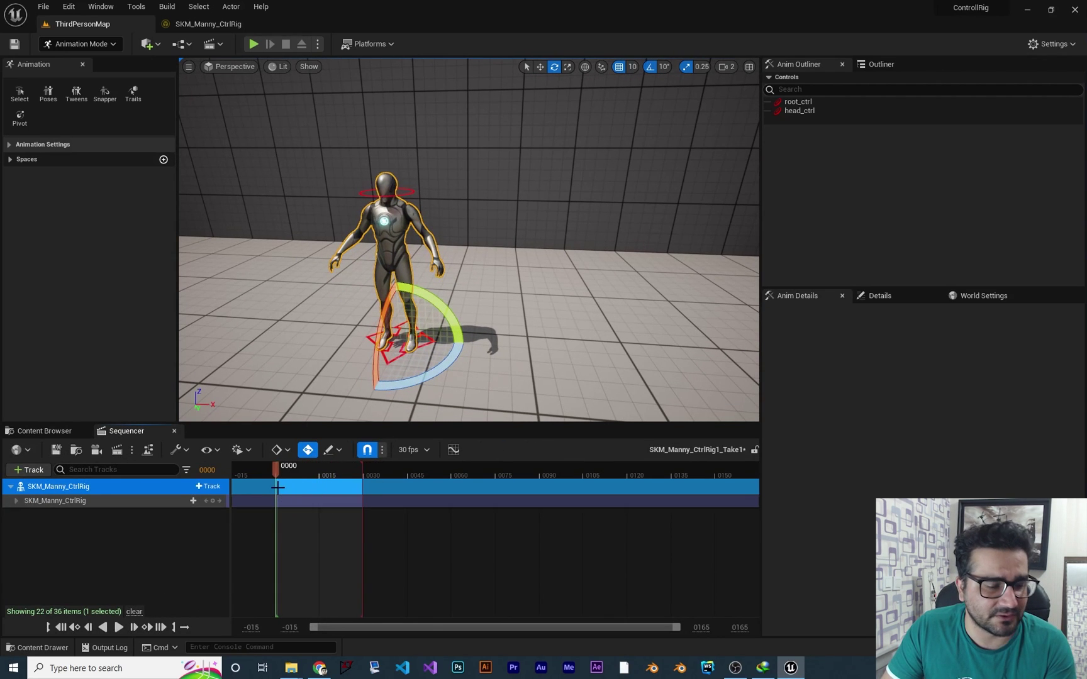
left_click(212, 502)
left_click_drag(276, 474, 363, 471)
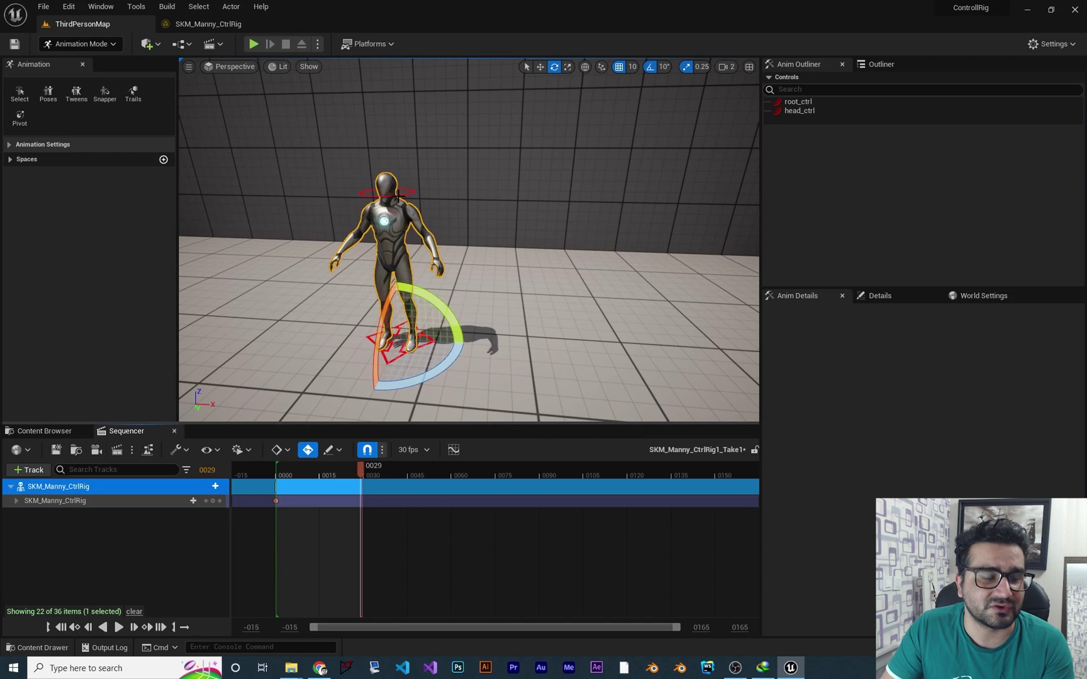
left_click(398, 197)
left_click_drag(390, 204, 456, 195)
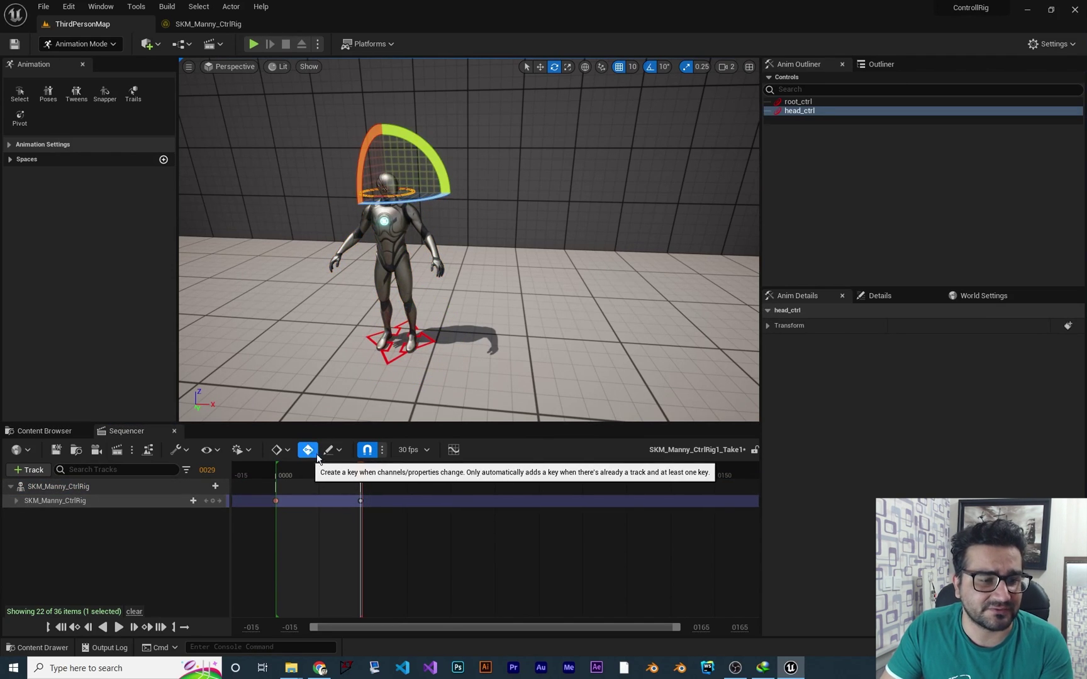
Step: Play the head-turn animation from frame 0 with the control deselected and the mannequin's head in close-up
left_click_drag(360, 470, 276, 471)
right_click_drag(365, 155, 365, 155)
left_click(364, 65)
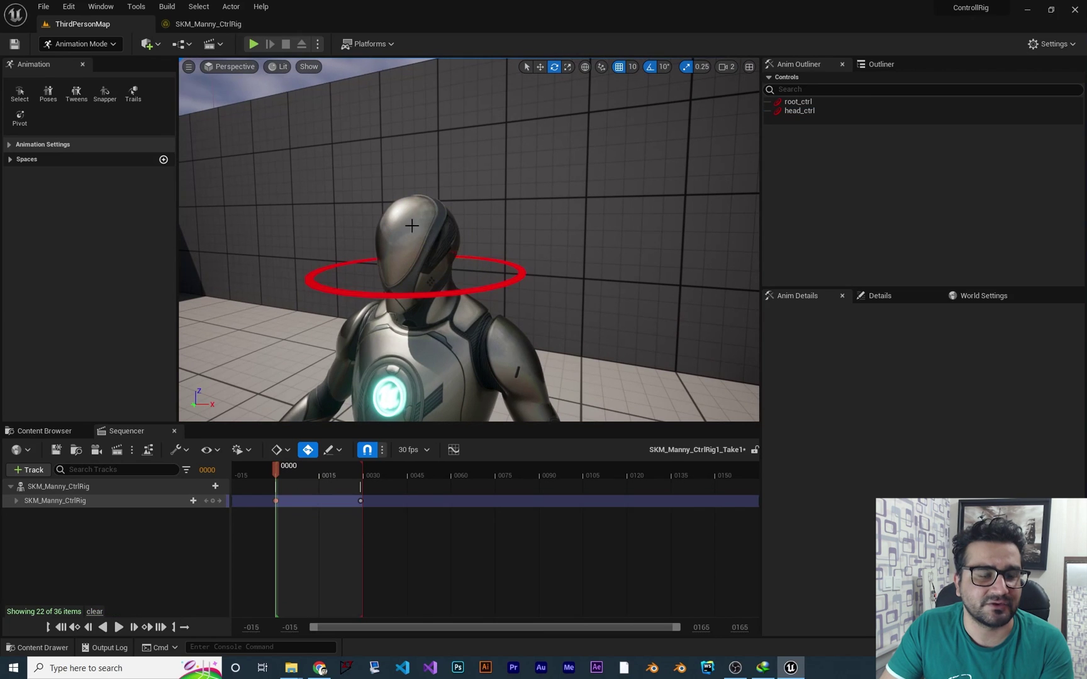
left_click(120, 631)
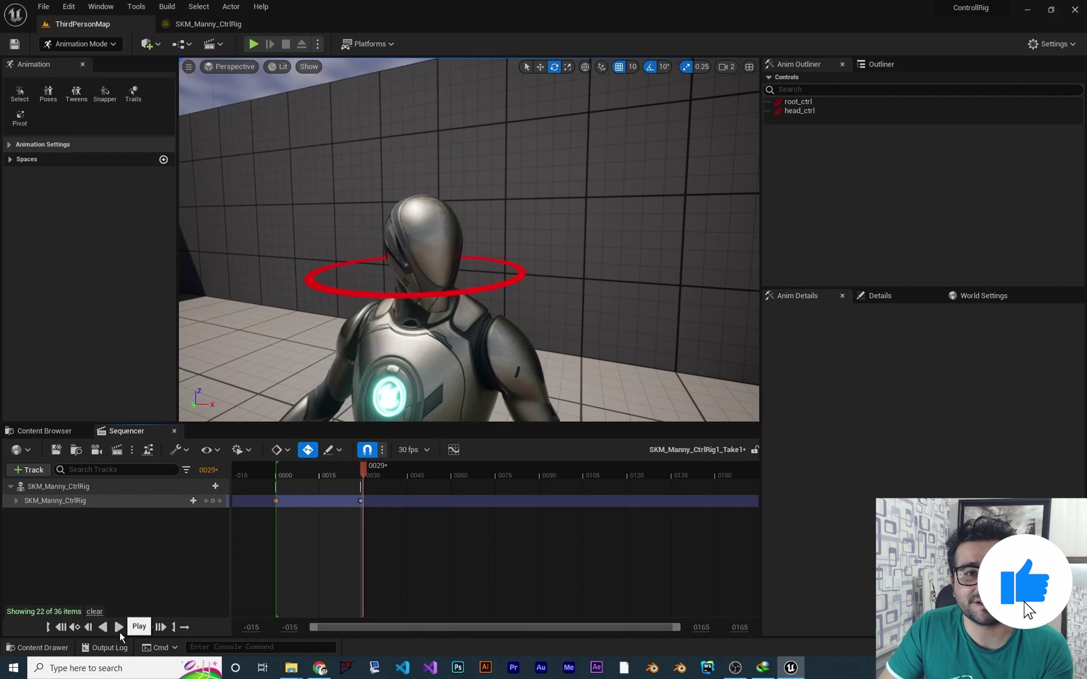
Step: Bake the SKM_Manny_CtrlRig track to an animation sequence named SK_Mannequin_Sequence in the Content folder
right_click(66, 486)
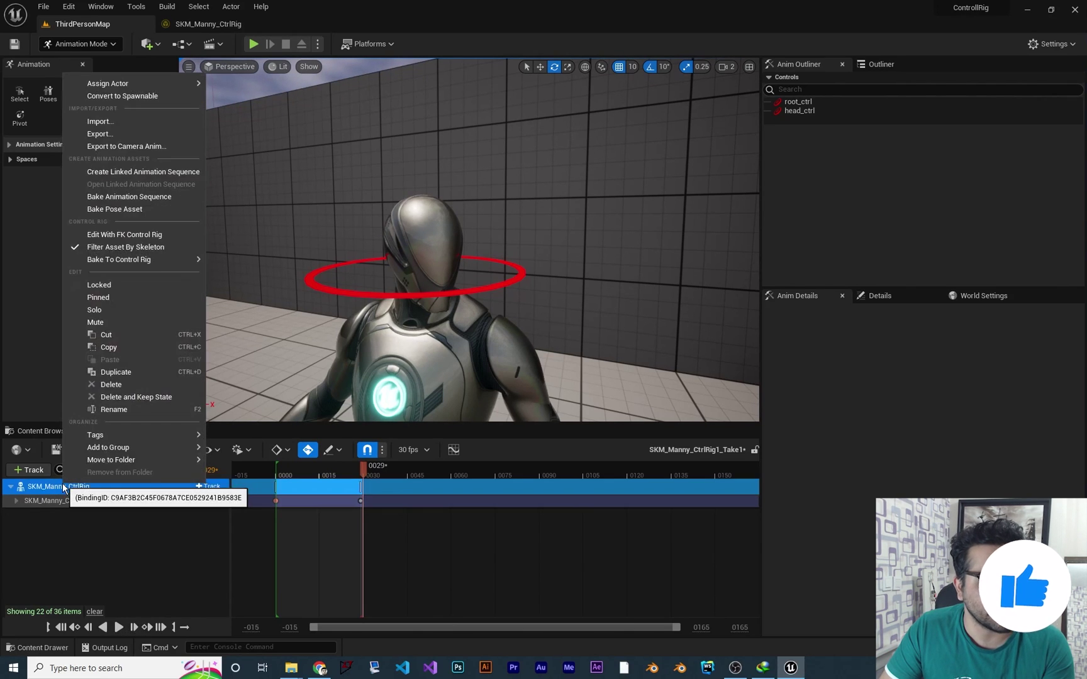
left_click(129, 196)
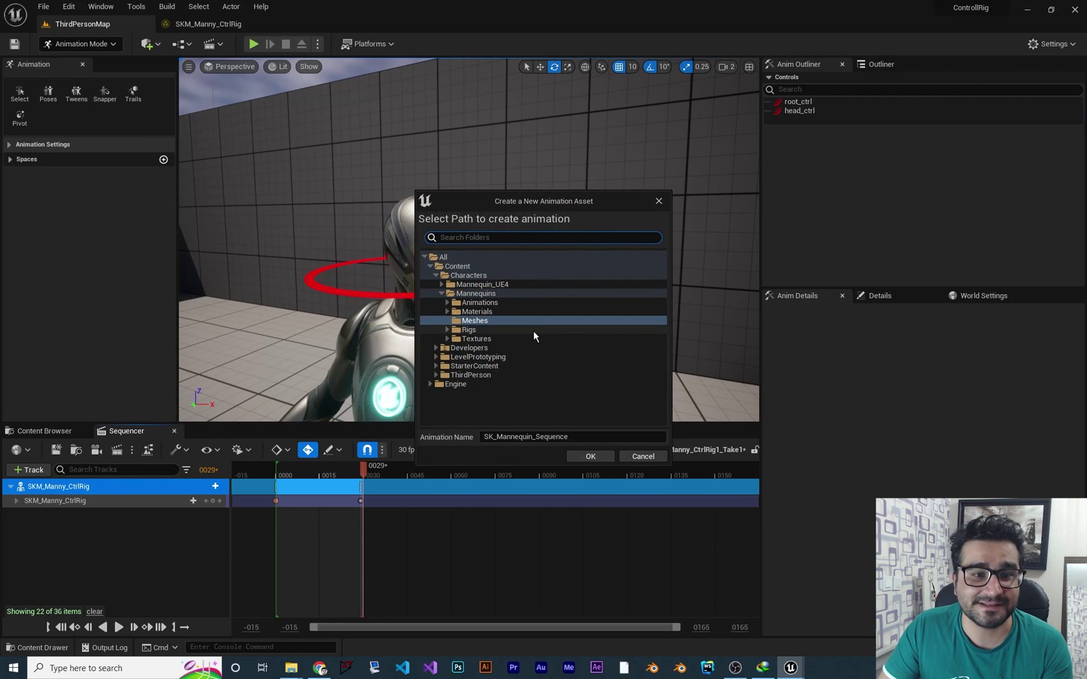
left_click(457, 266)
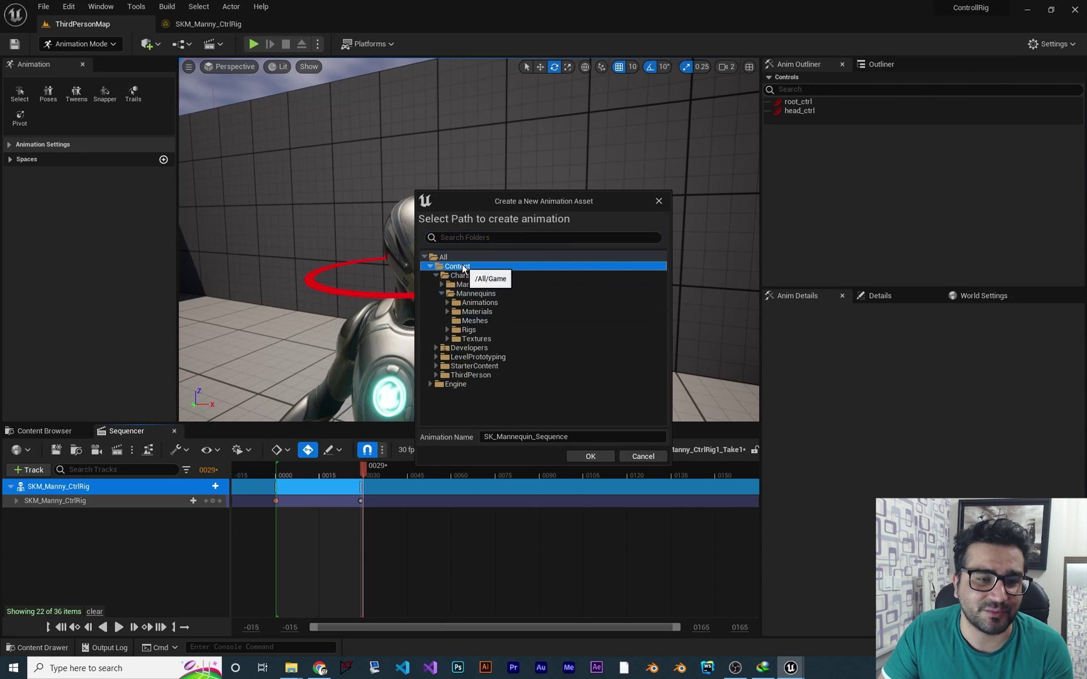
left_click(582, 456)
left_click(543, 456)
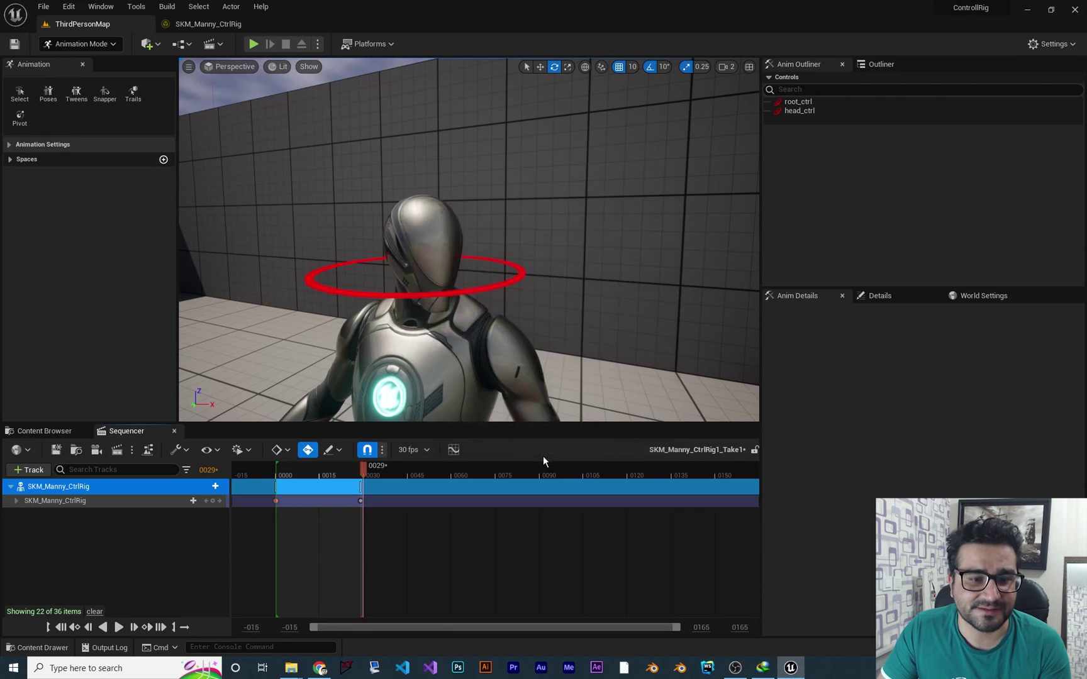
Step: Open the baked SK_Mannequin_Sequence asset from the Content folder
left_click(39, 647)
left_click(63, 490)
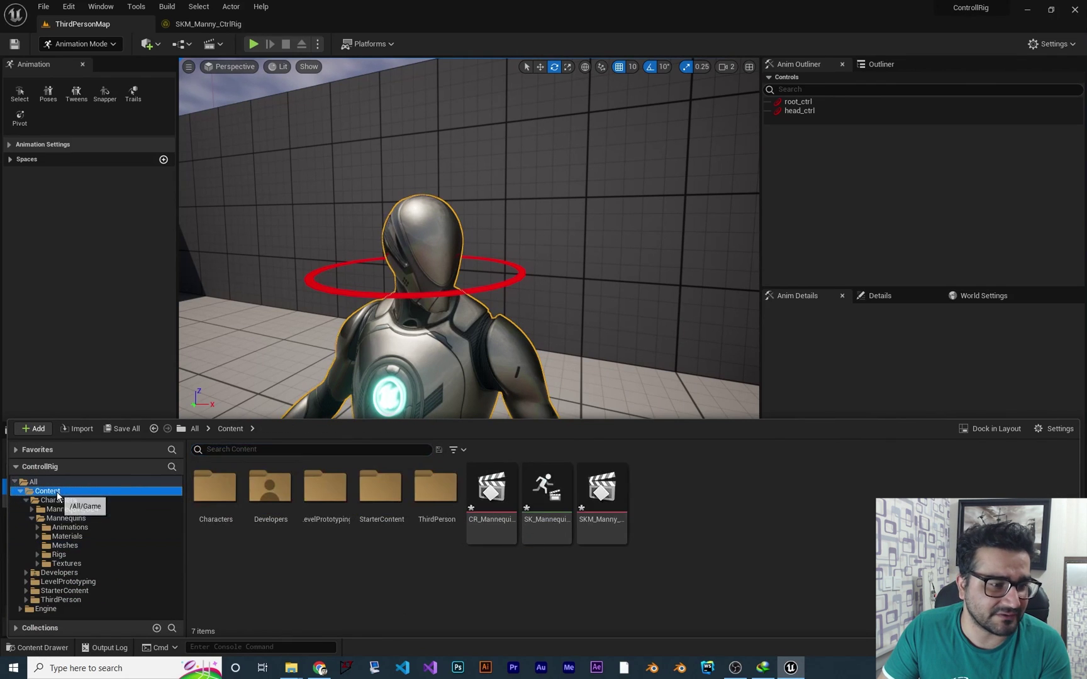
double_click(548, 495)
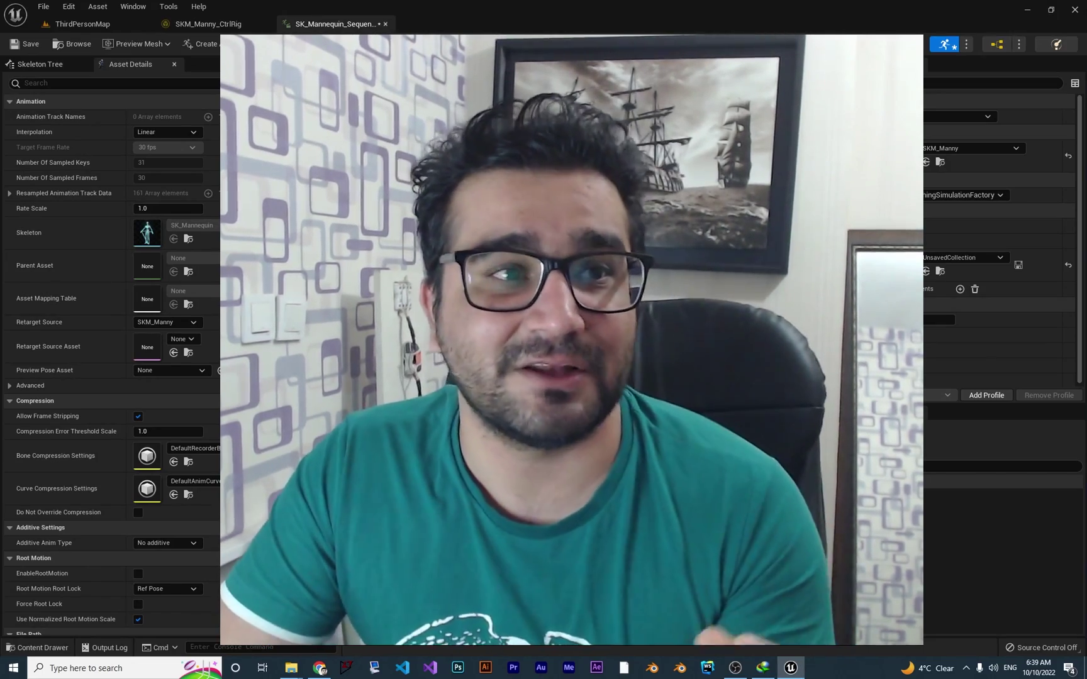
left_click(208, 24)
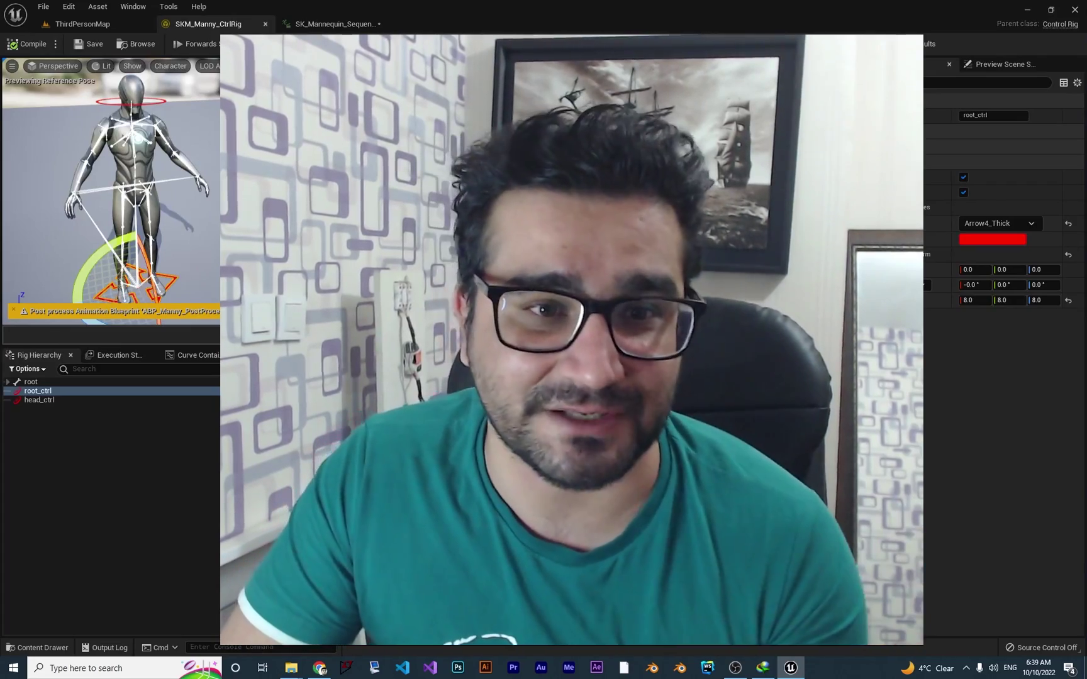
left_click(118, 479)
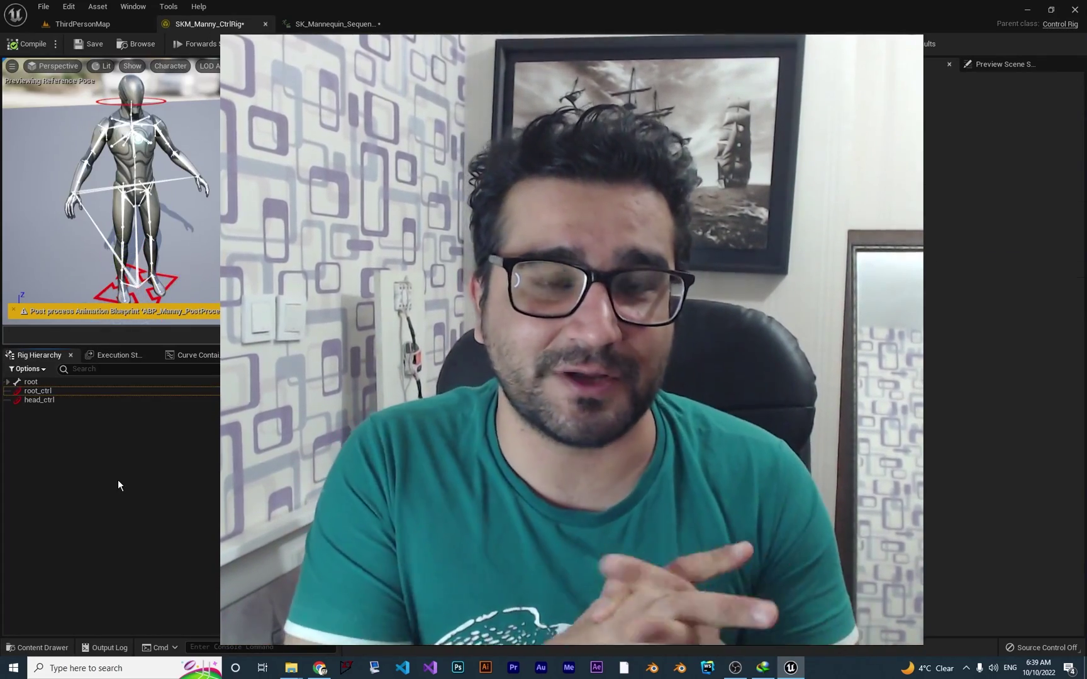